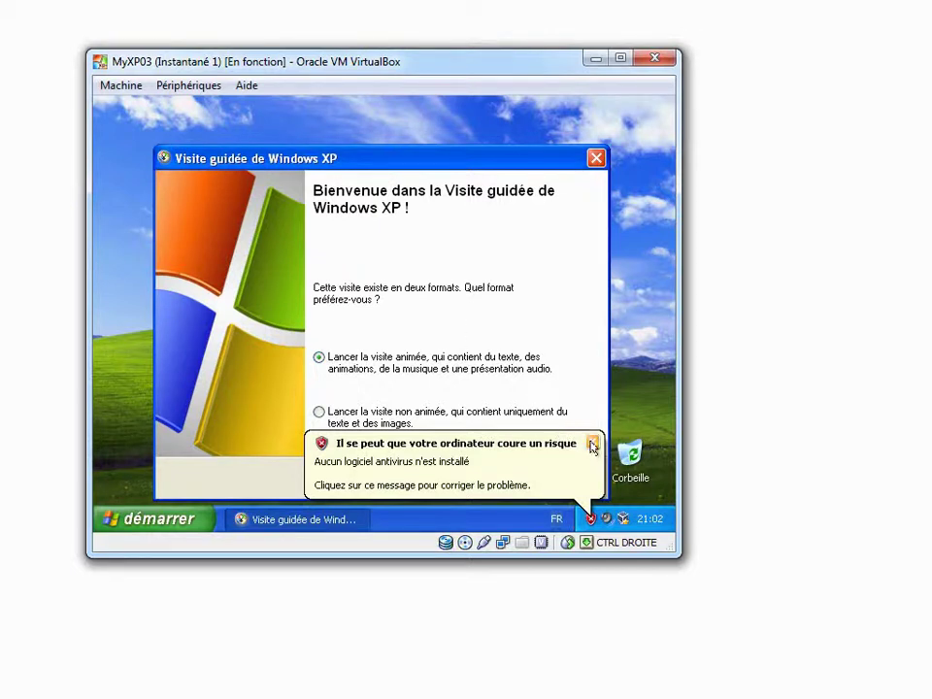
Dismiss the antivirus warning balloon and cancel the Windows XP guided tour.
left_click(592, 445)
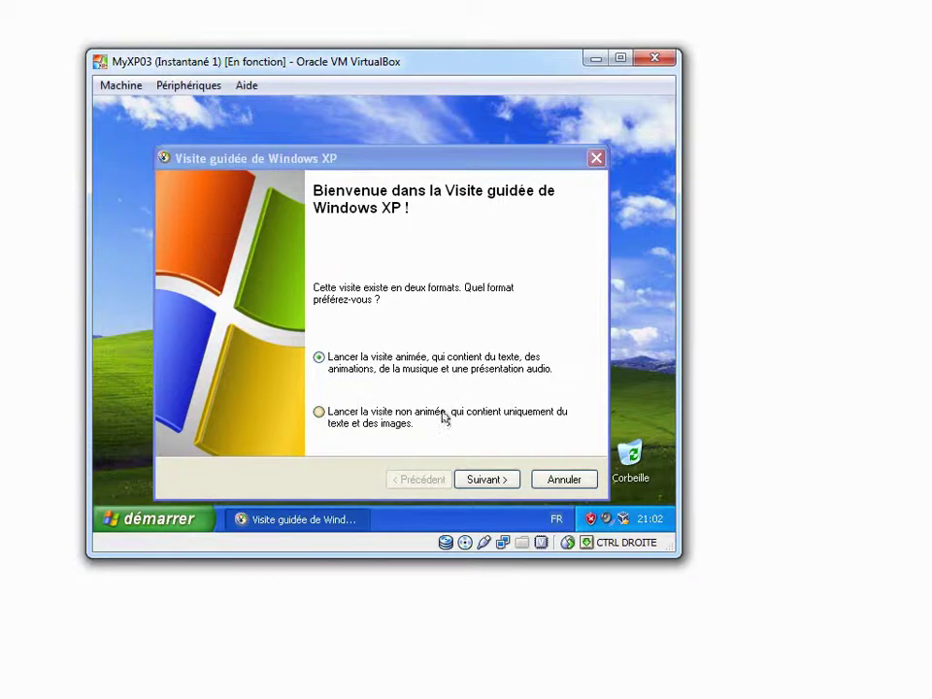
left_click(557, 481)
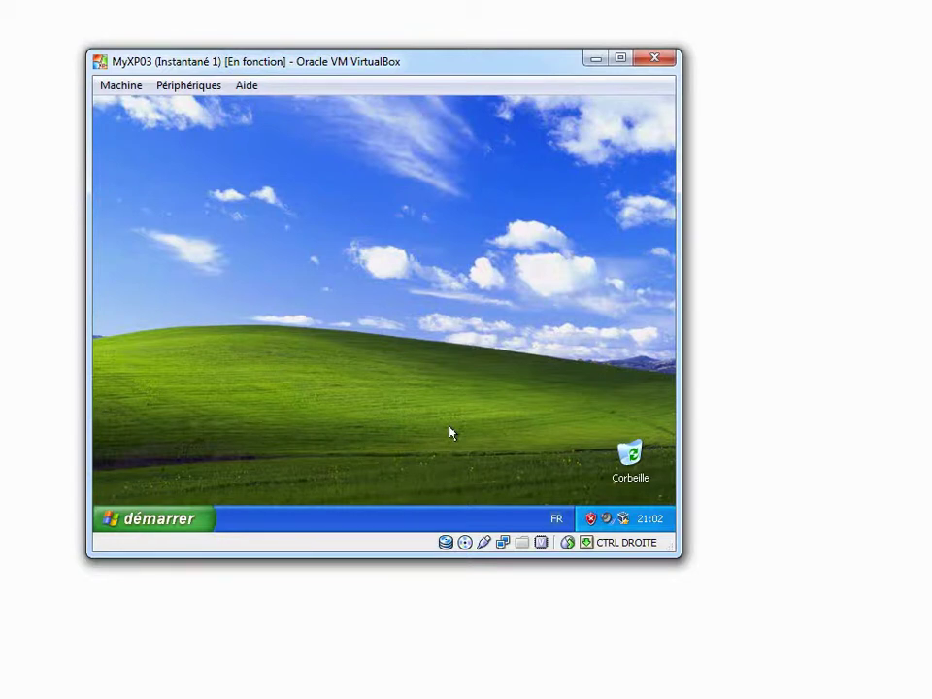
Set the virtual machine's screen resolution to 1024 par 768 pixels, keep the new setting, and reposition the virtual machine window.
right_click(314, 303)
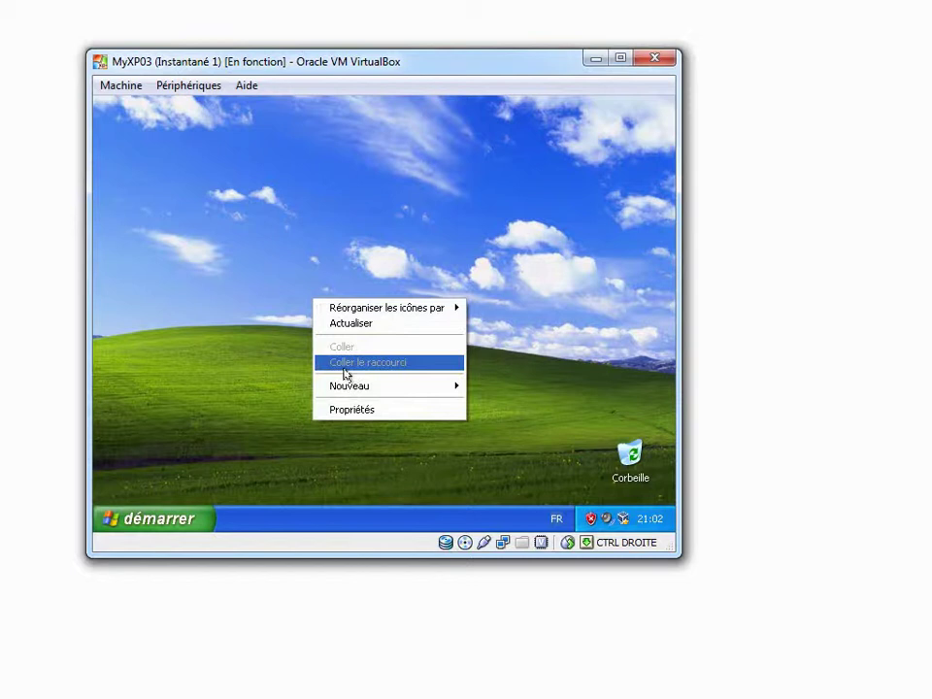
left_click(361, 411)
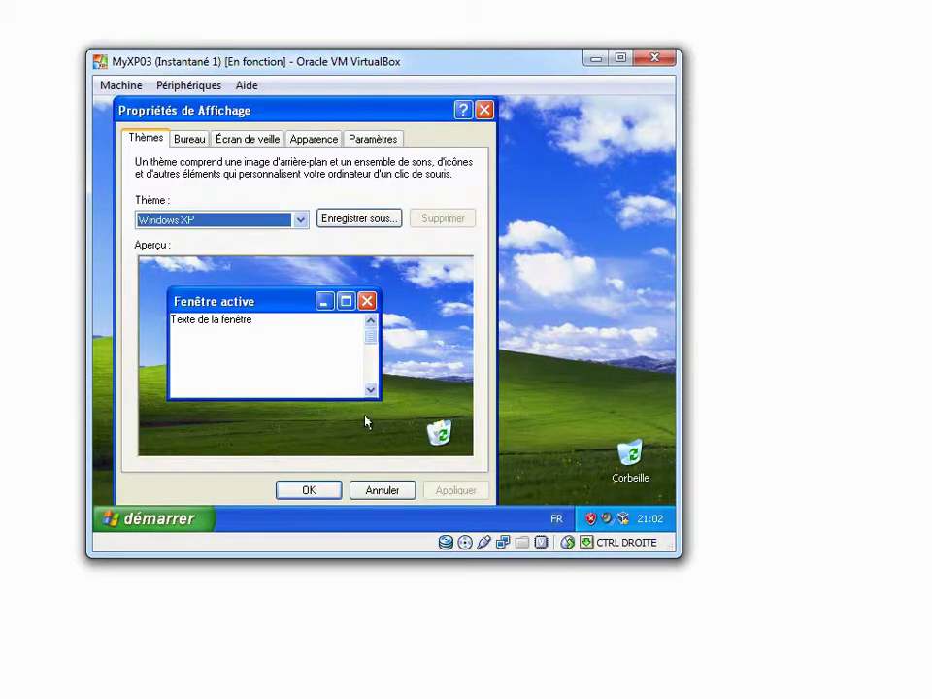
left_click(365, 142)
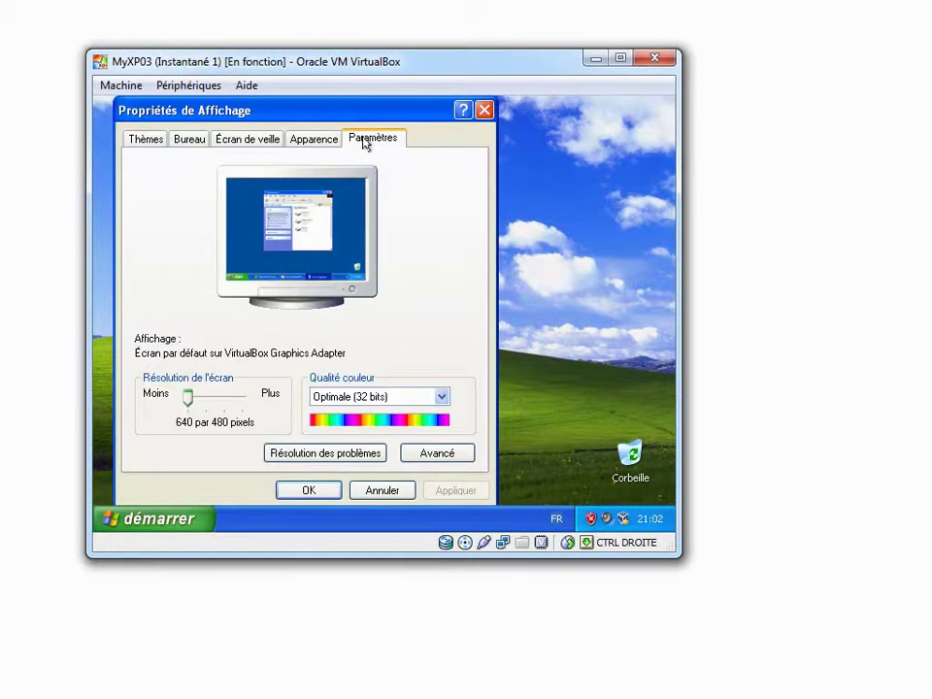
left_click_drag(190, 403, 221, 403)
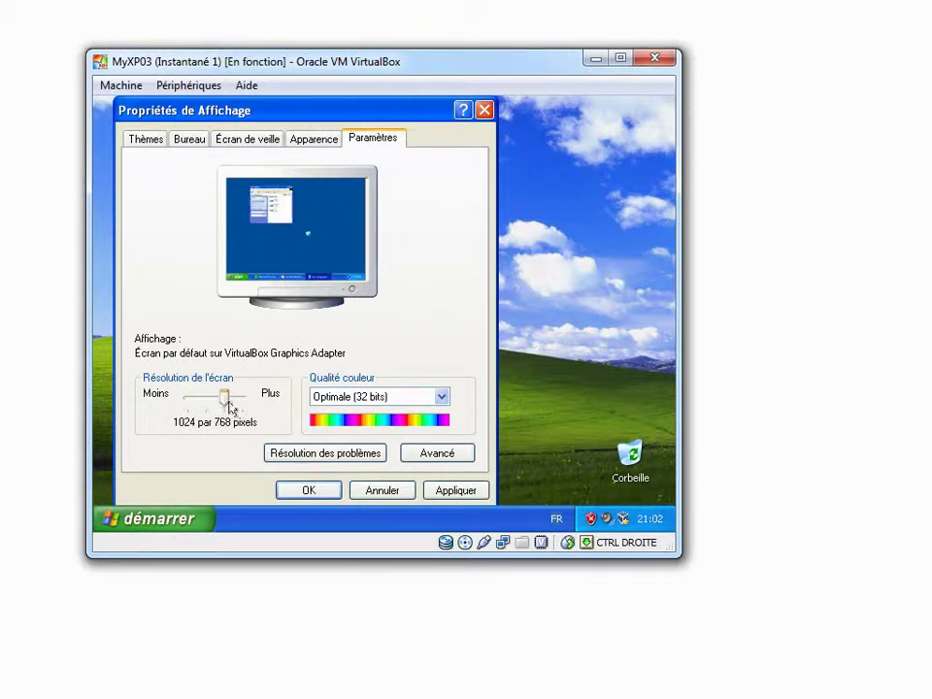
left_click(307, 490)
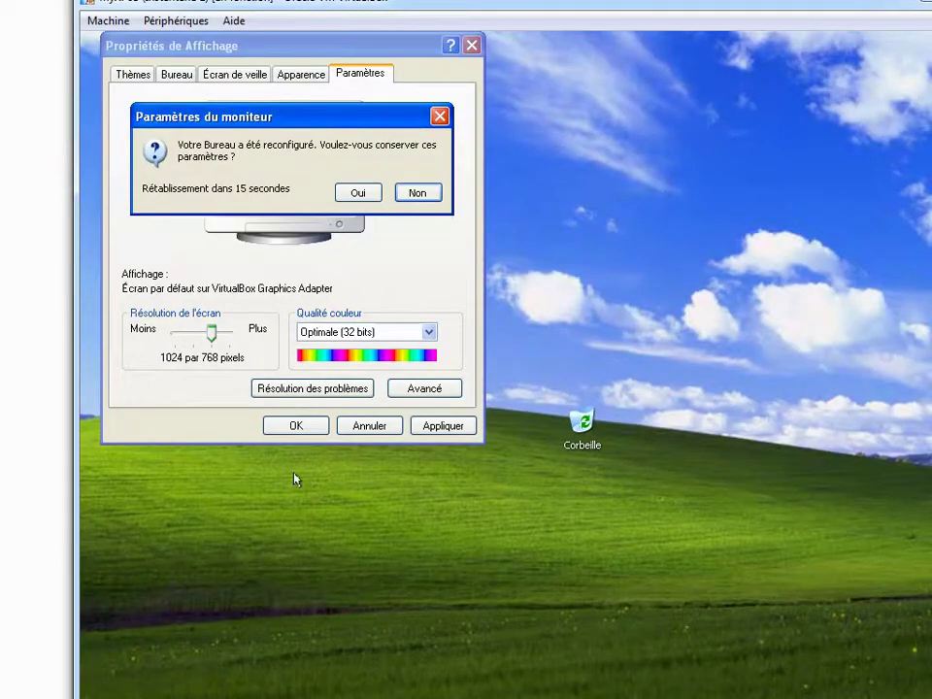
left_click(357, 192)
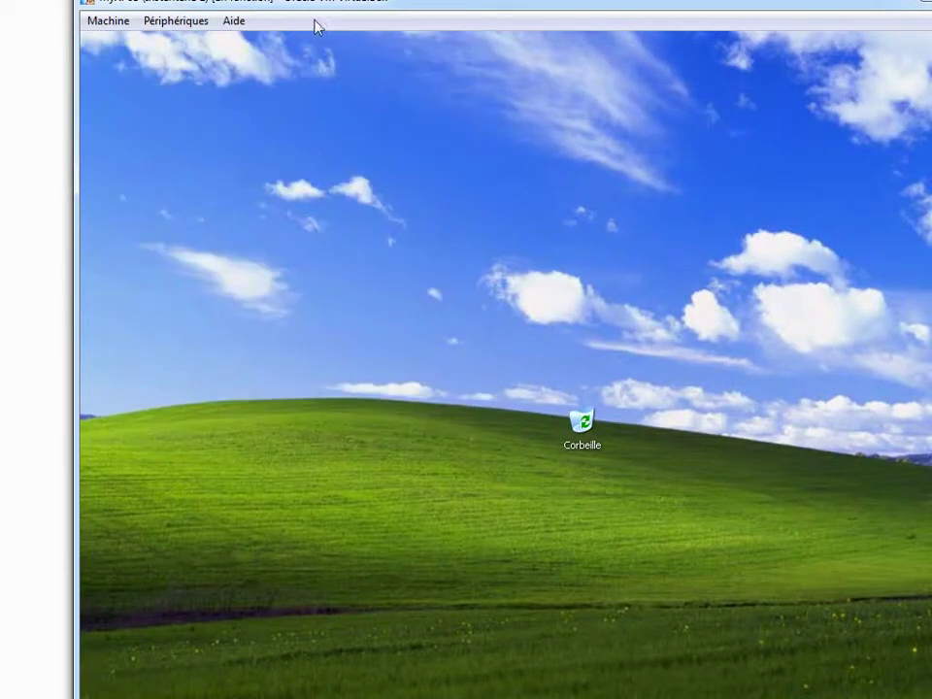
left_click_drag(338, 5, 257, 0)
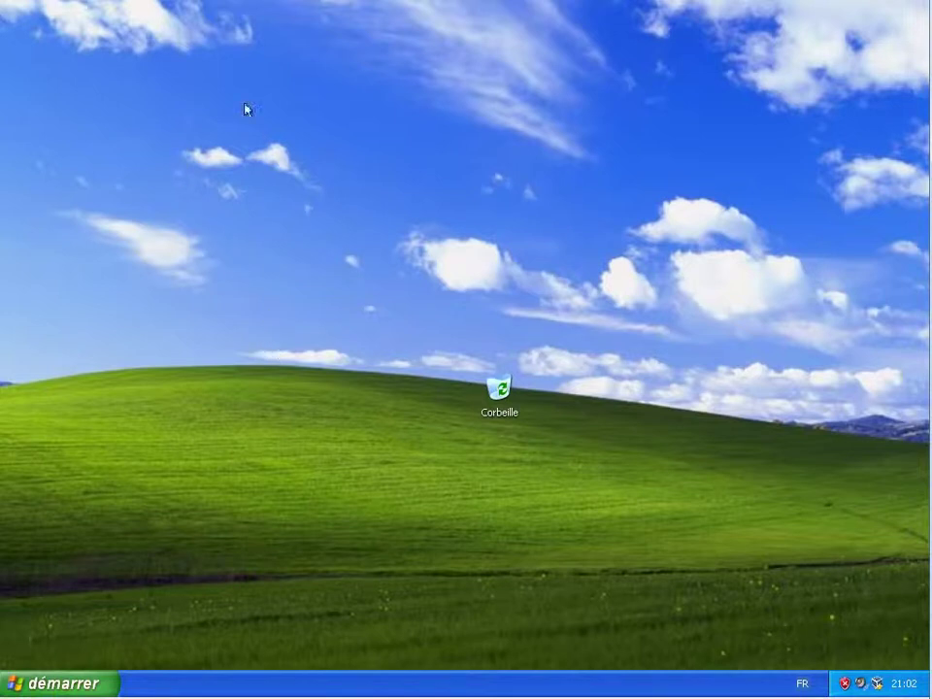
Add the Mes documents, Poste de travail, Favoris réseau and Internet Explorer icons to the desktop.
right_click(223, 210)
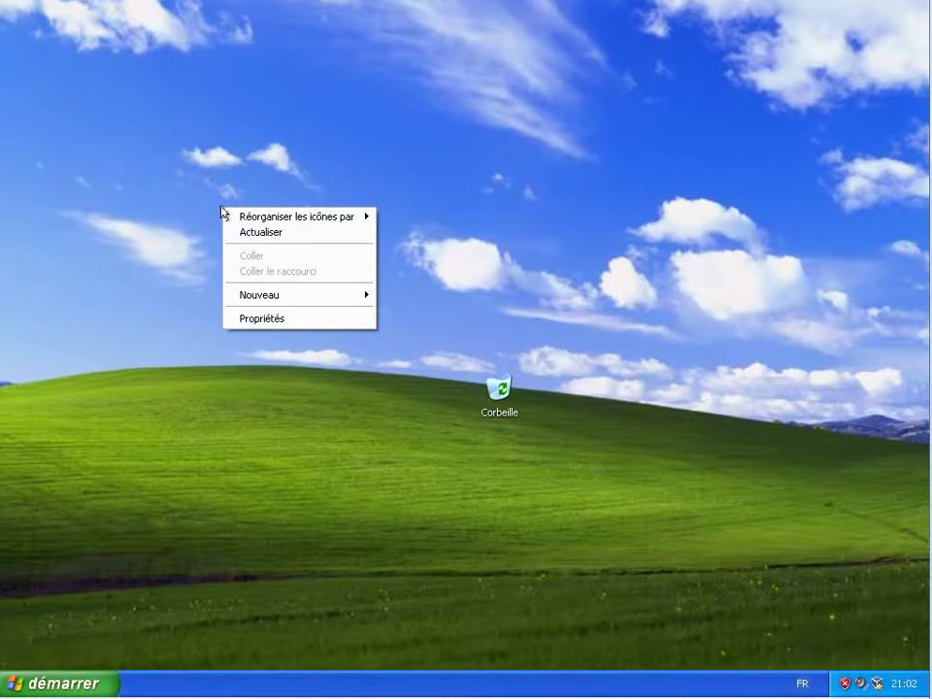
left_click(278, 320)
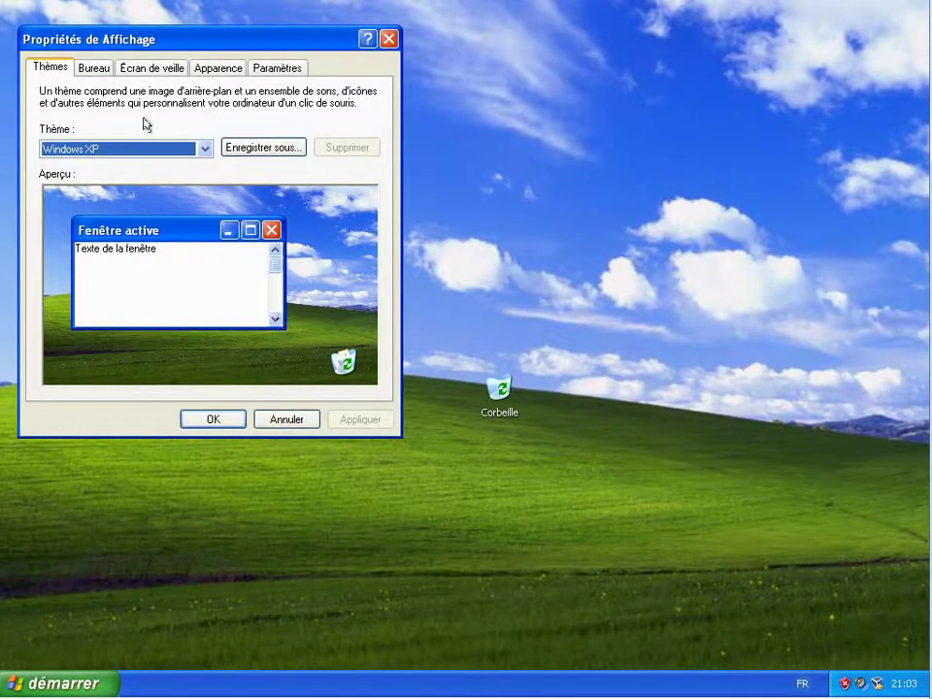
left_click(93, 70)
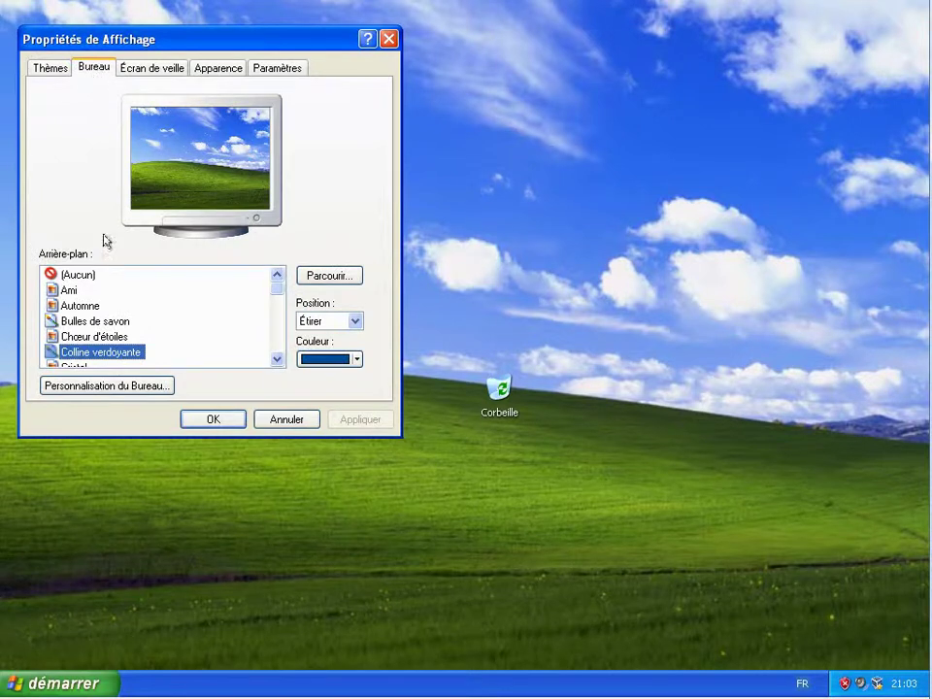
left_click(122, 386)
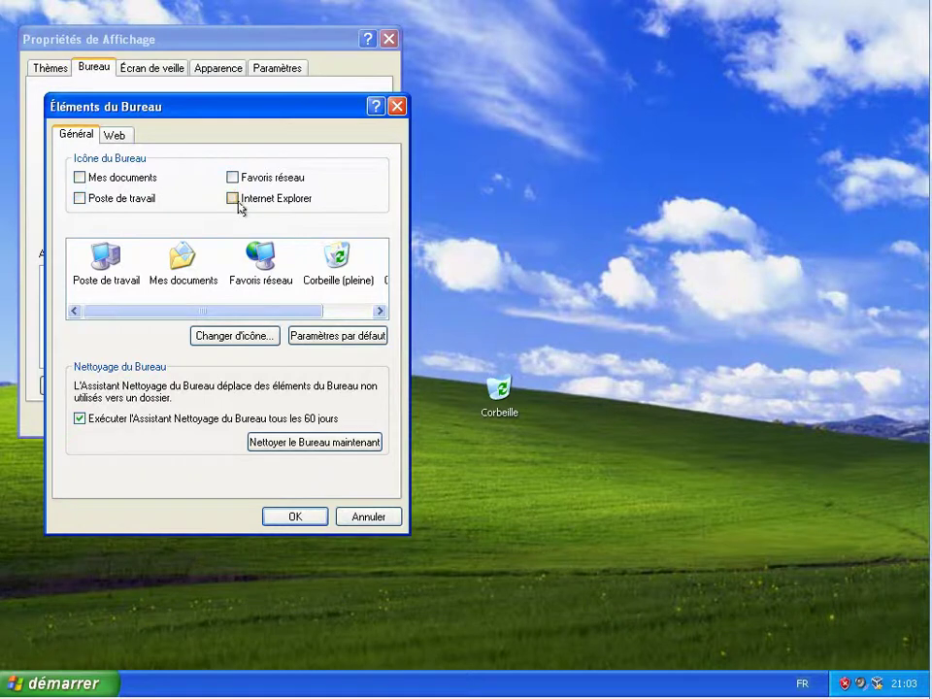
left_click(94, 183)
left_click(90, 200)
left_click(233, 179)
left_click(232, 198)
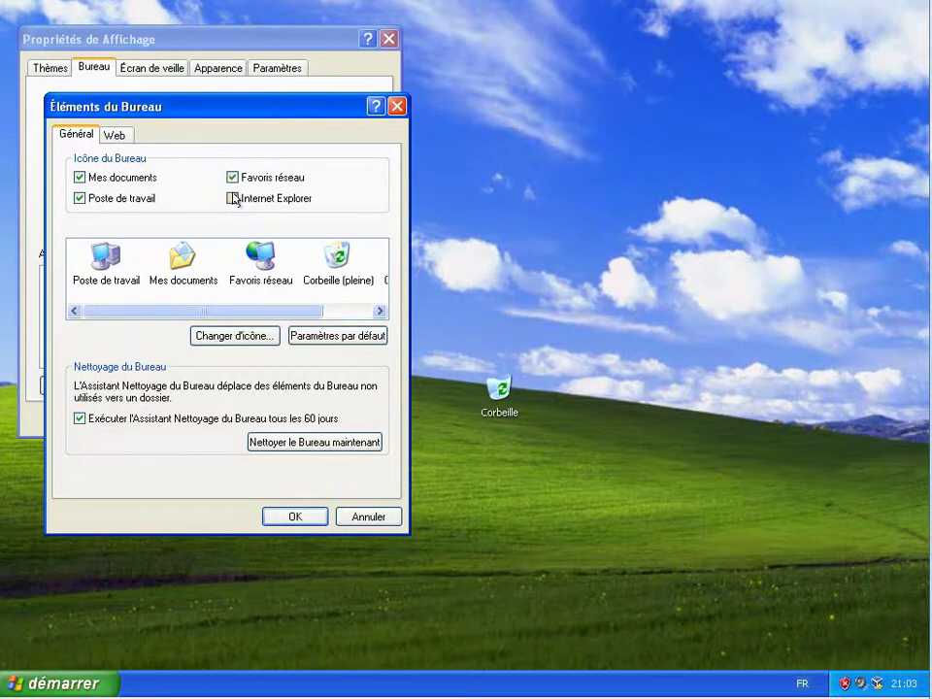
left_click(294, 518)
left_click(221, 420)
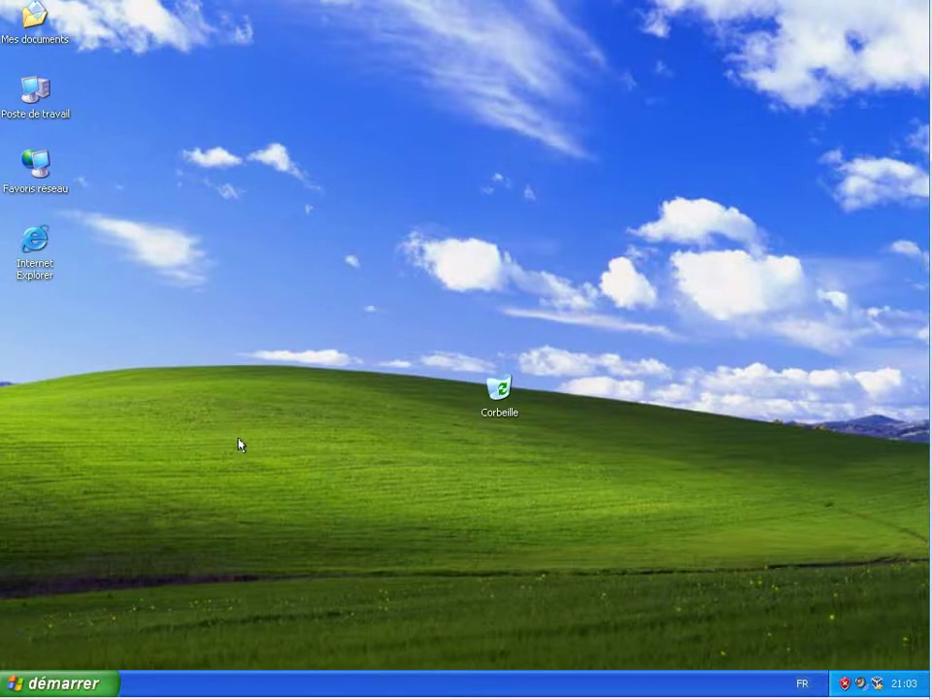
Turn on automatic updates in the Windows Security Center and close it.
double_click(846, 686)
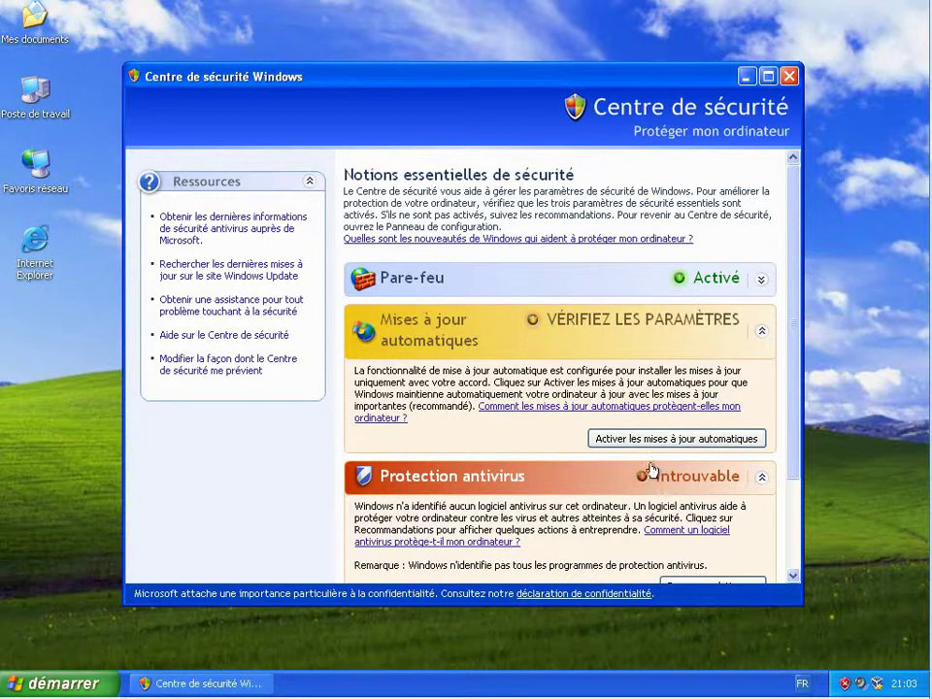
left_click(653, 444)
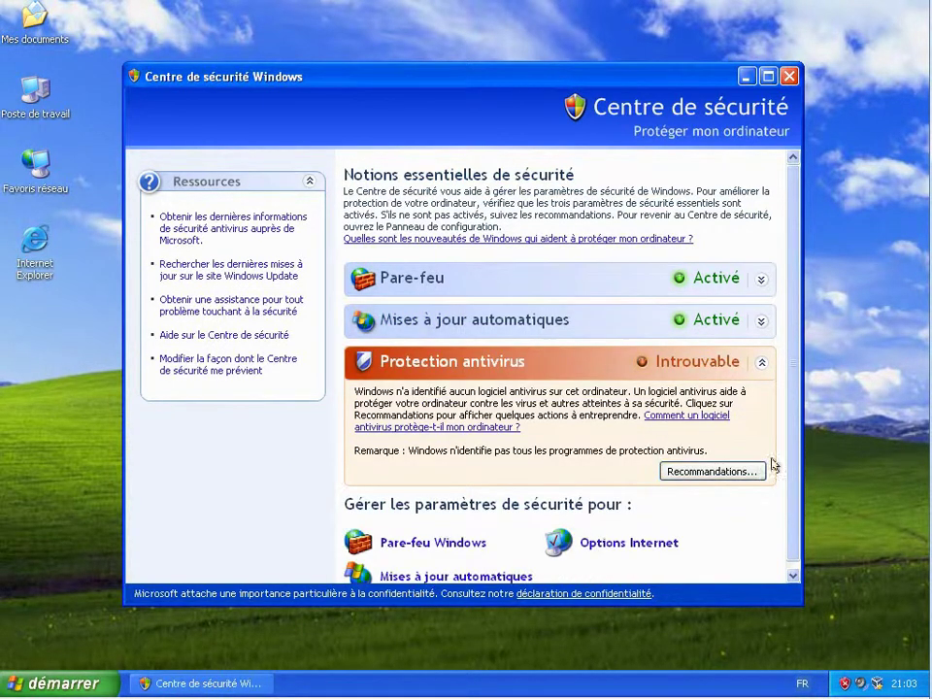
left_click_drag(792, 460, 792, 482)
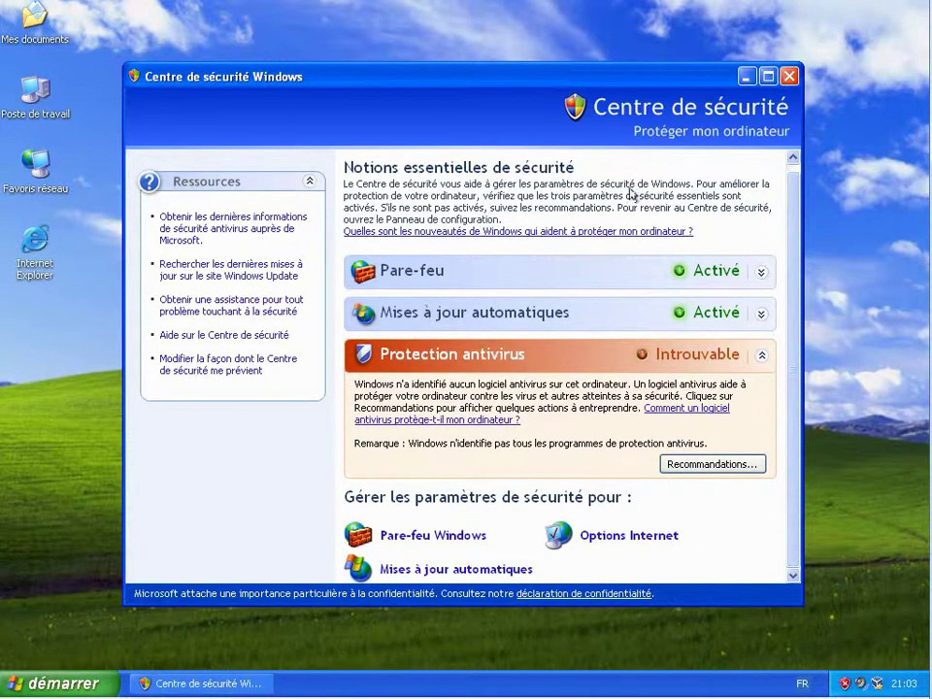
left_click(787, 77)
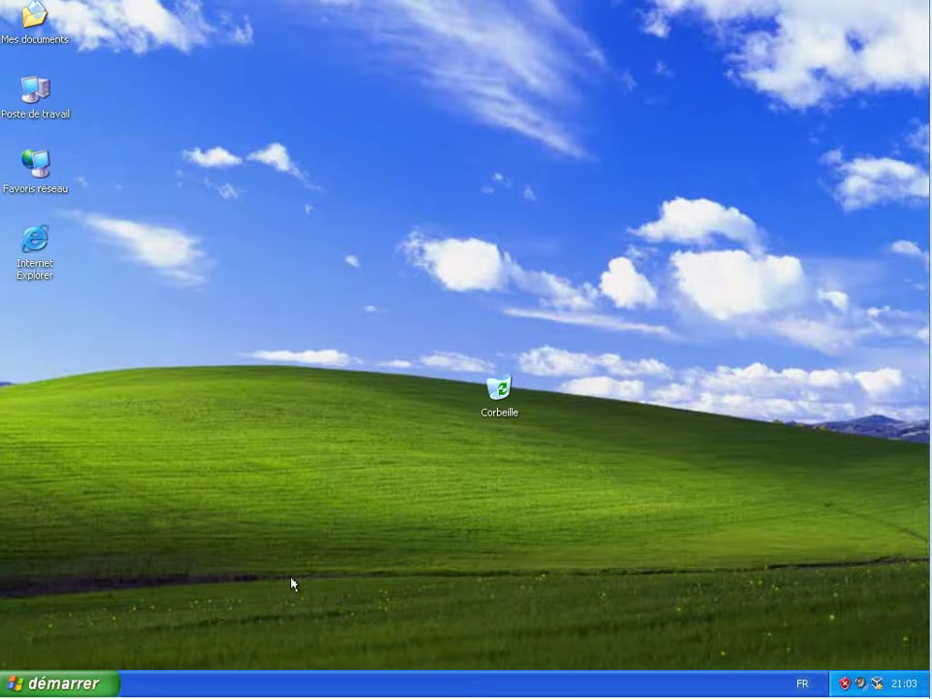
Open Windows Update in a maximized window and start a custom update search, agreeing to send information over the Internet.
left_click(95, 679)
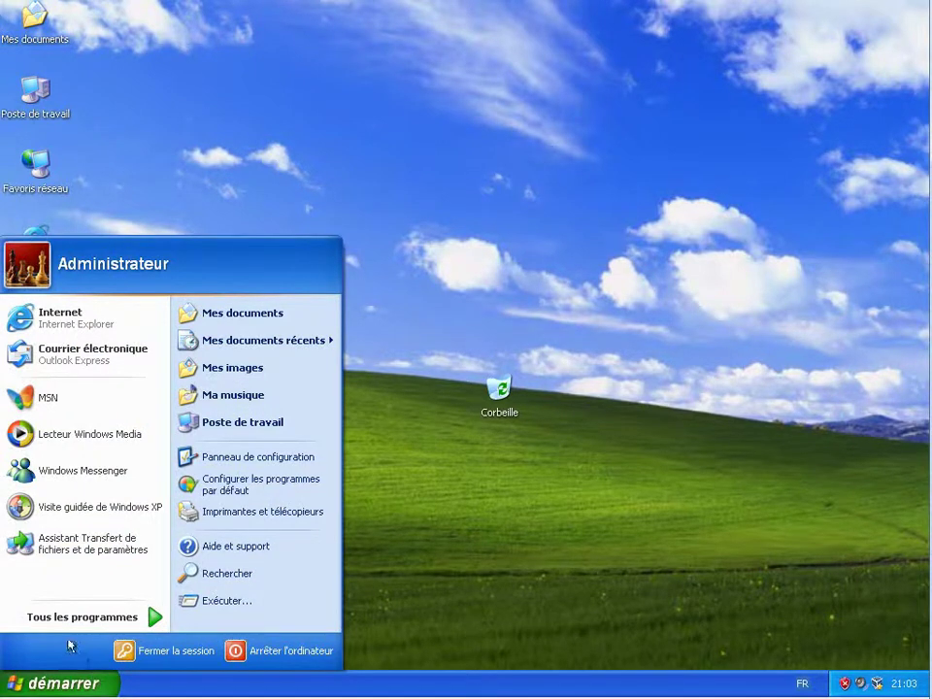
mouse_move(75, 623)
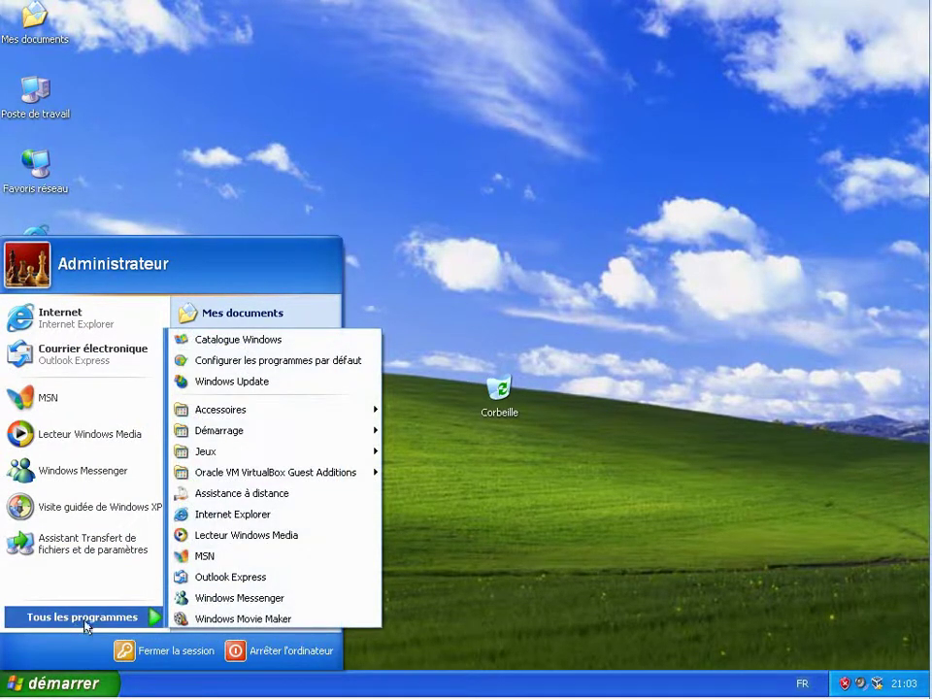
left_click(257, 382)
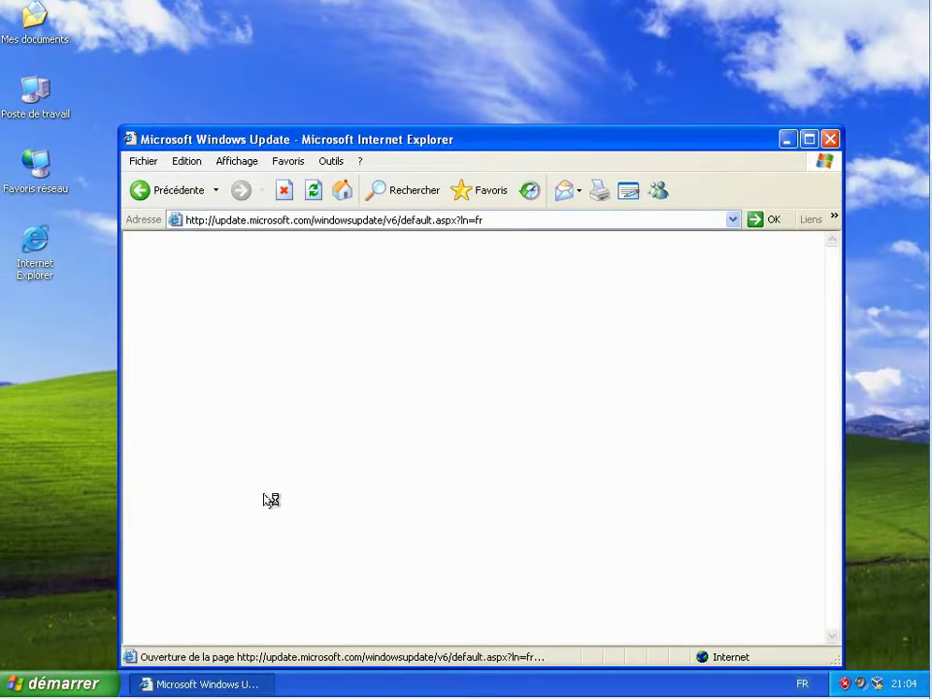
double_click(488, 140)
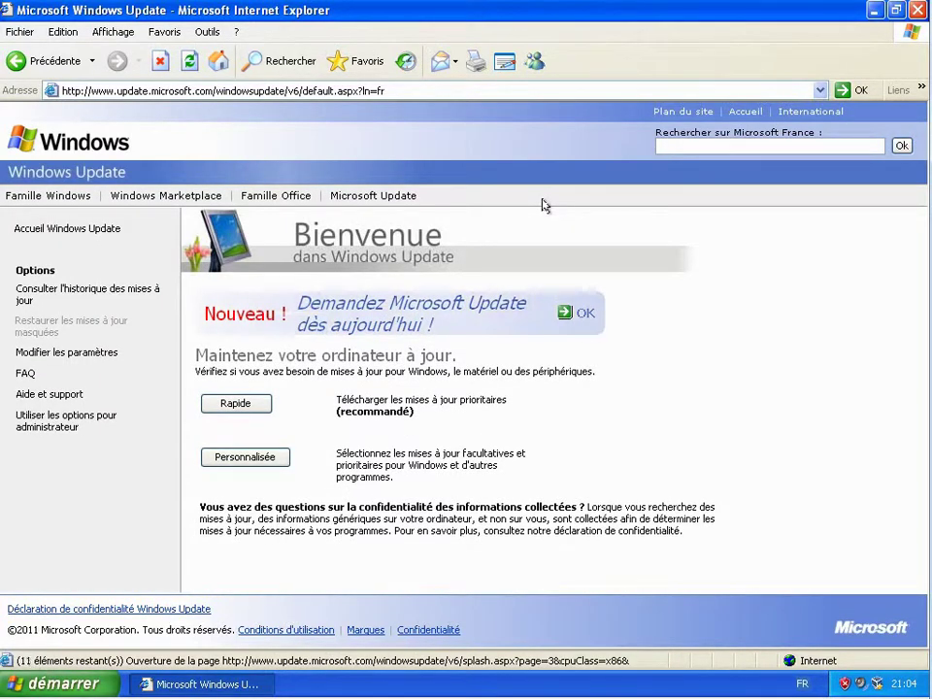
left_click(235, 464)
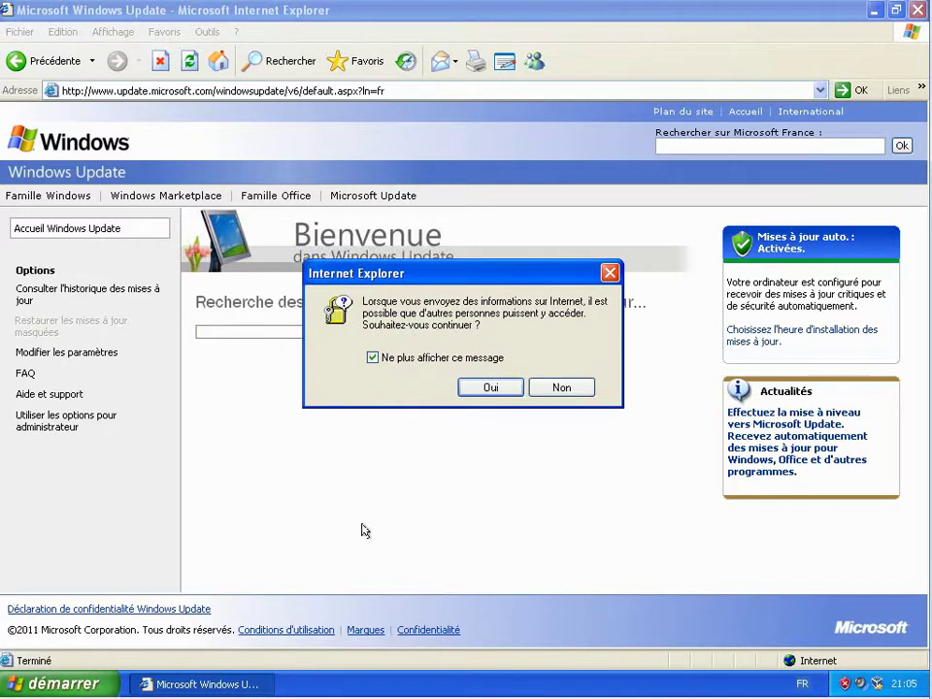
left_click(490, 388)
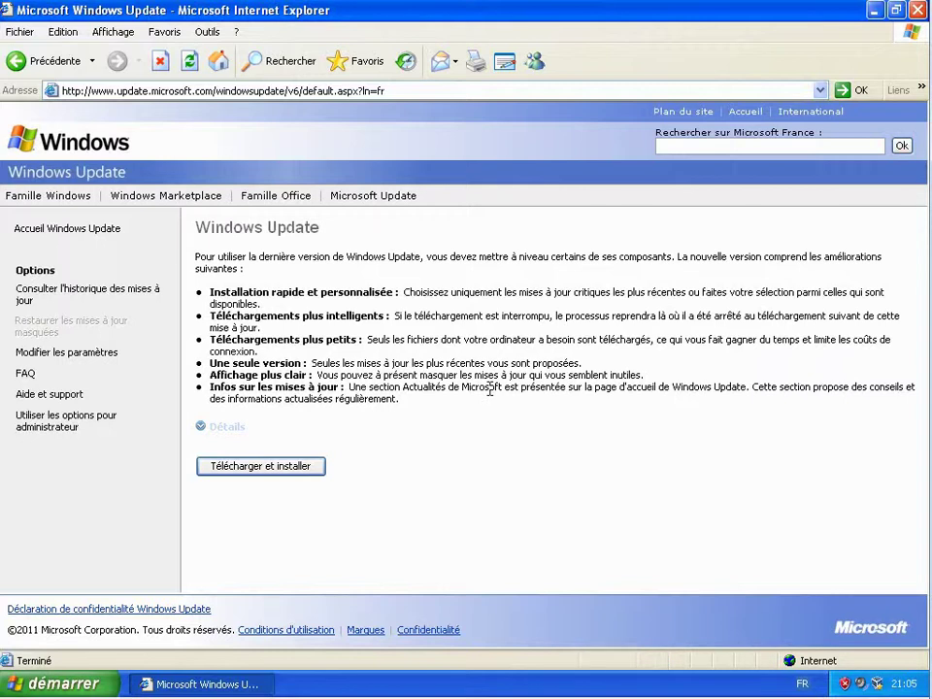
Review the details of the required Windows Update components, download and install them, and restart the computer.
left_click(231, 428)
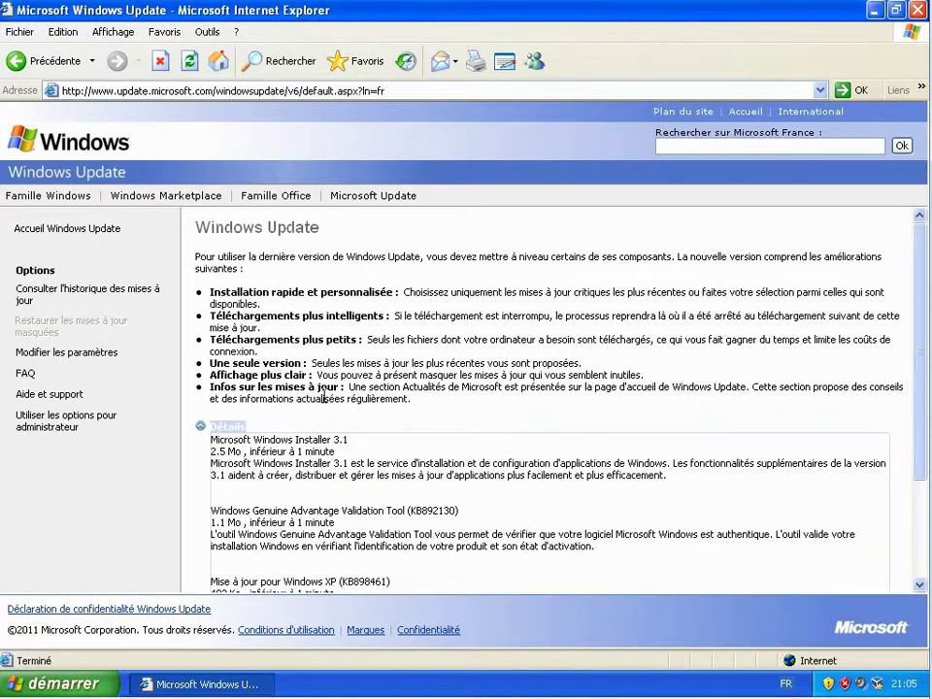
scroll(324, 398, "down", 1)
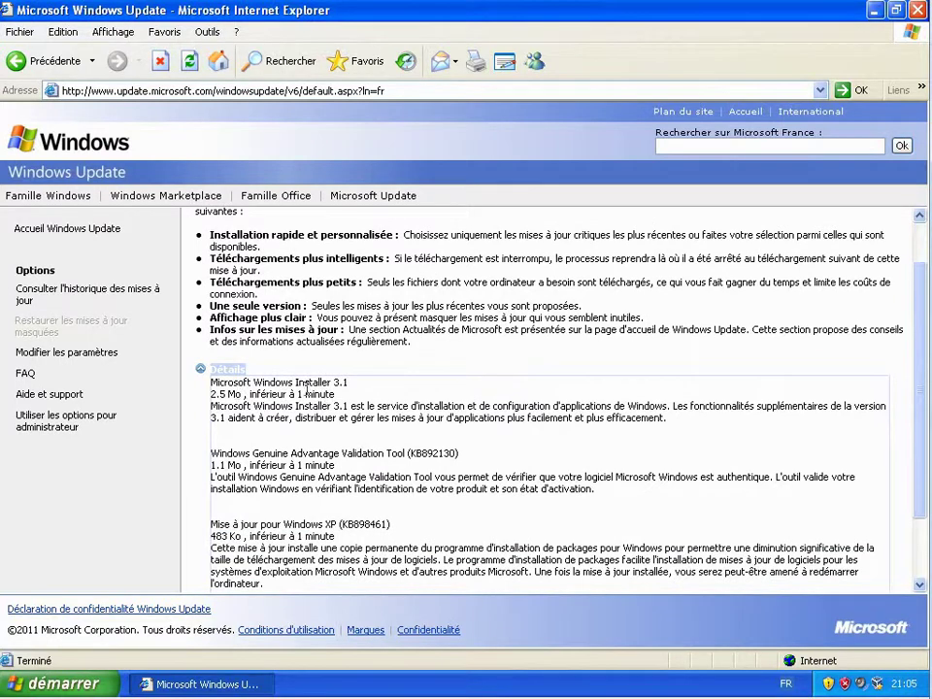
scroll(417, 389, "down", 2)
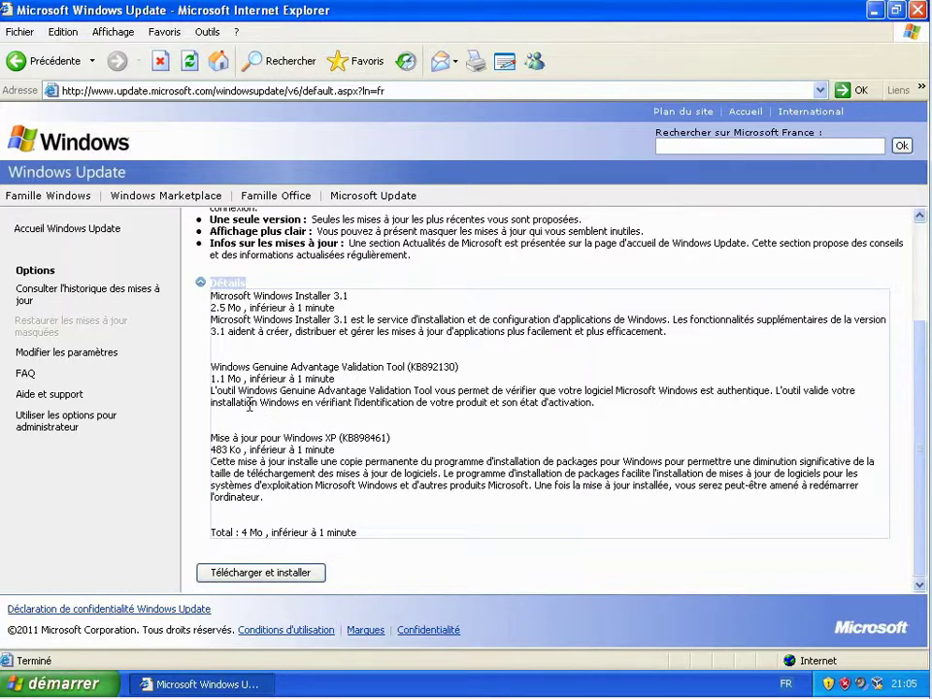
left_click(280, 574)
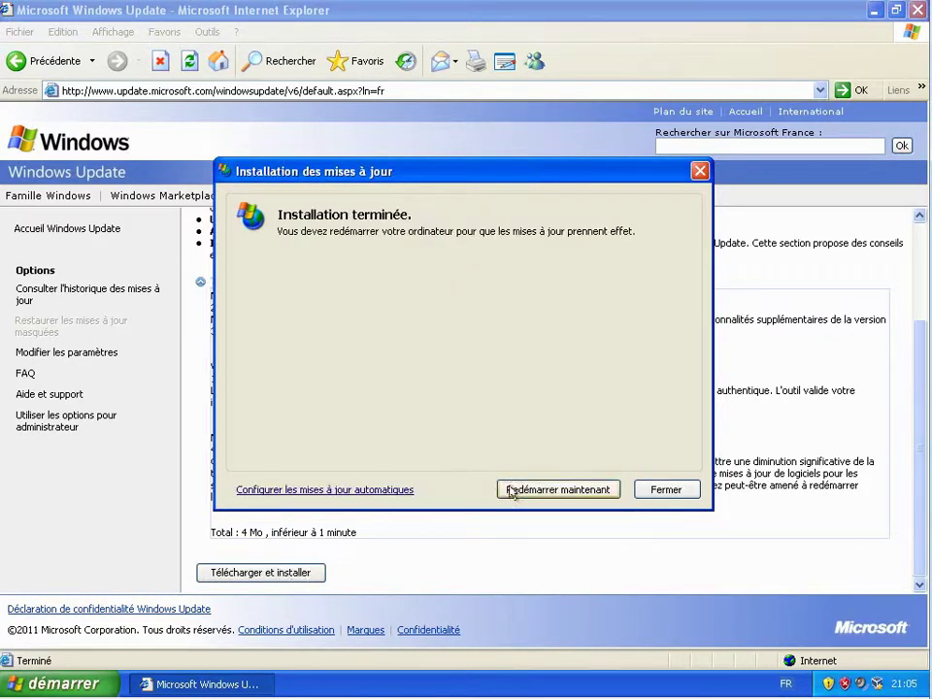
left_click(575, 493)
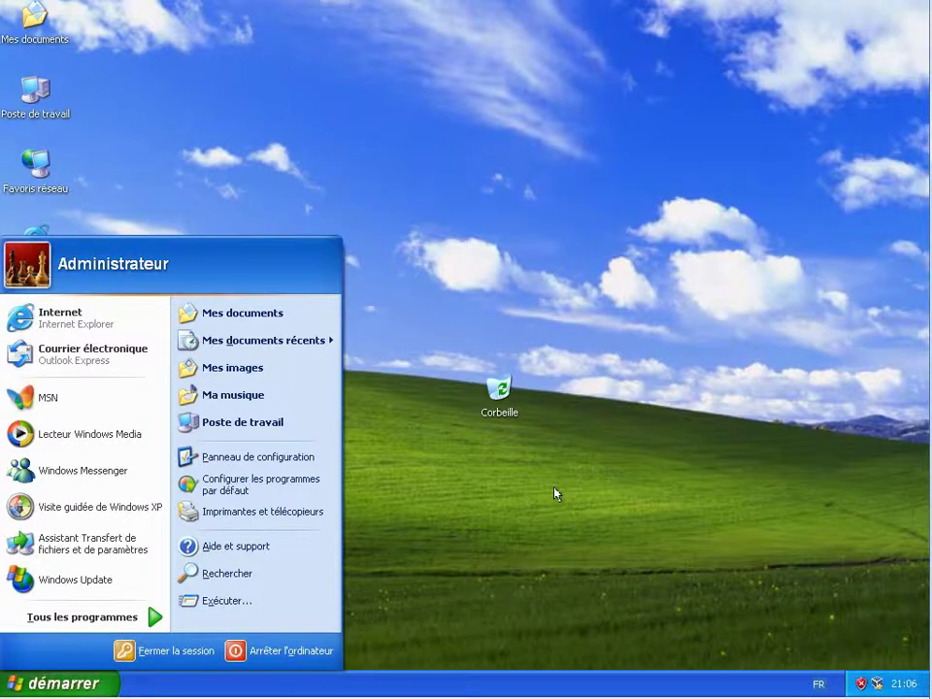
left_click(557, 494)
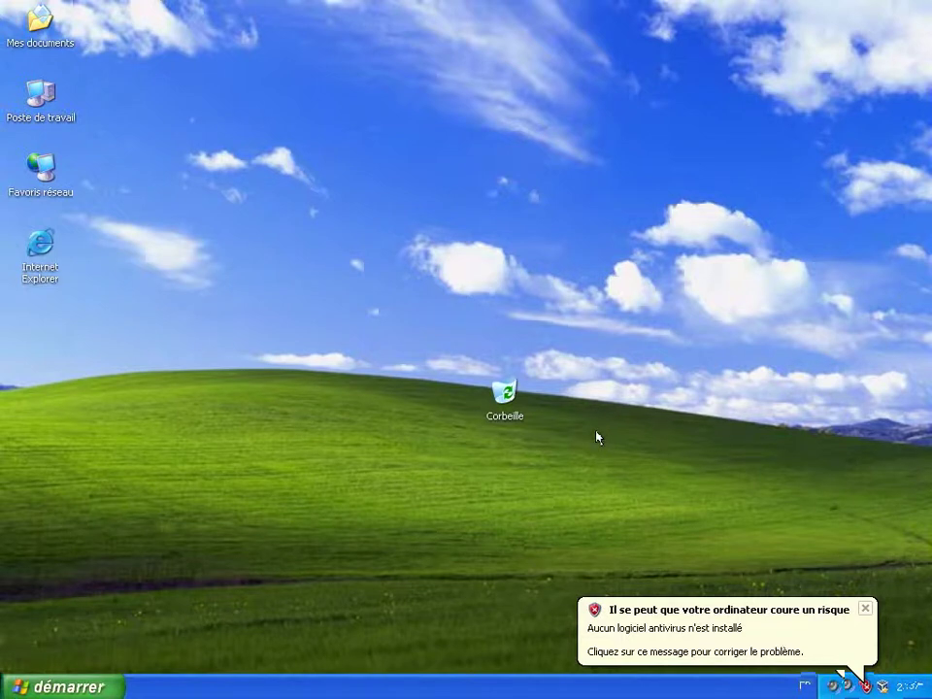
Reopen Windows Update after the restart, maximize its window and run a custom search for available updates.
left_click(88, 691)
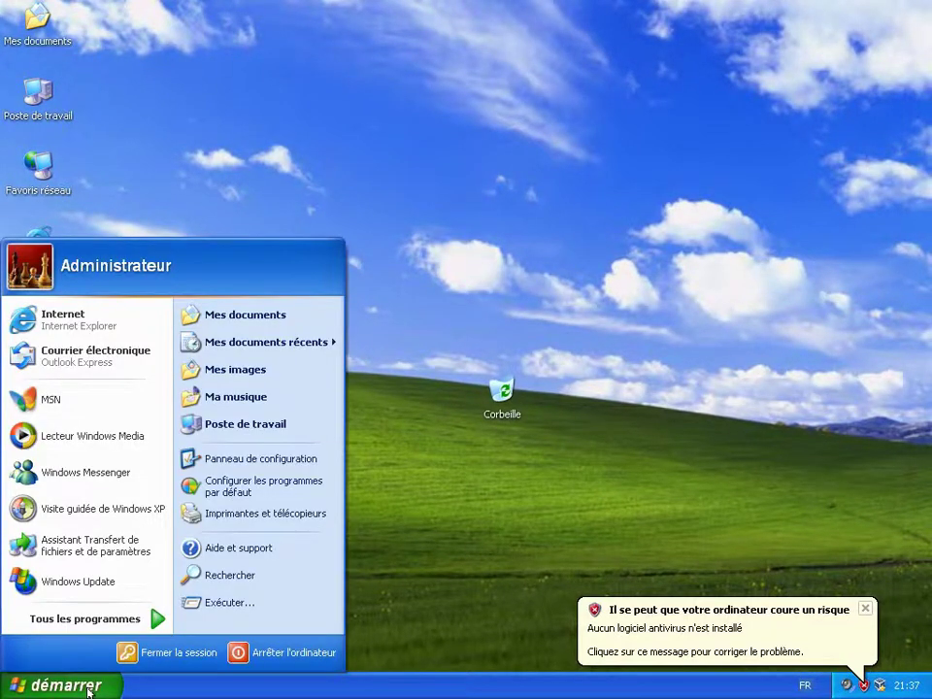
mouse_move(97, 619)
left_click(242, 384)
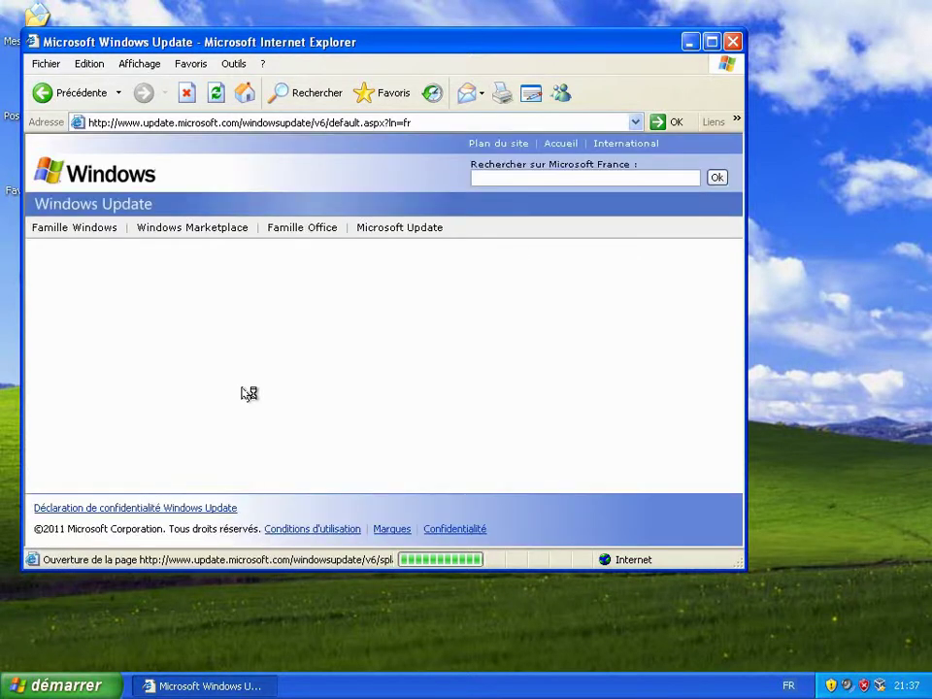
left_click(712, 42)
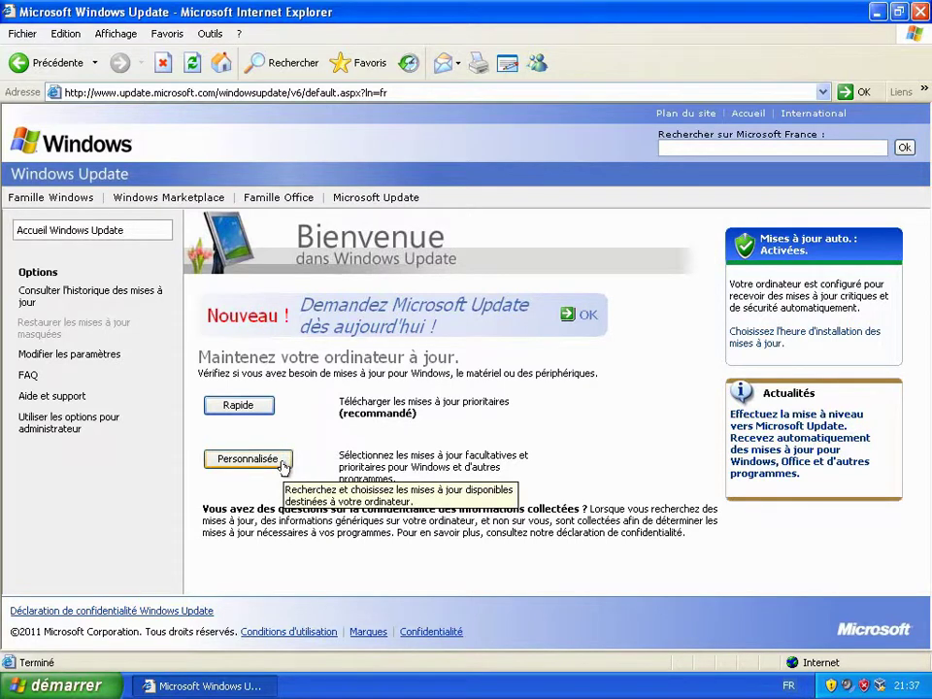
left_click(282, 467)
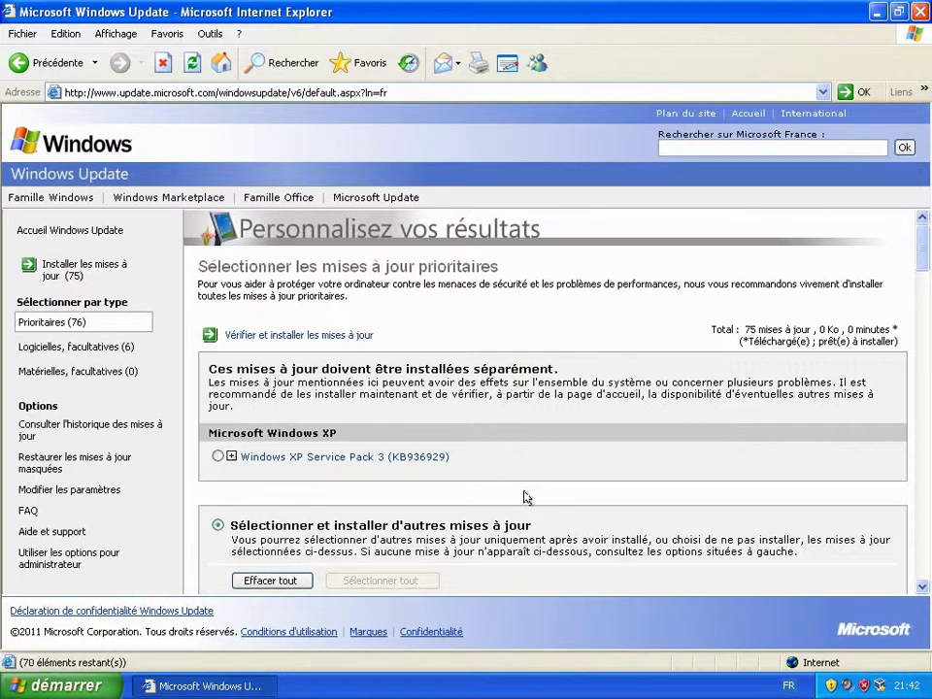
Select the separately installed Windows XP Service Pack 3 (KB936929) update and proceed to its installation review.
left_click(217, 456)
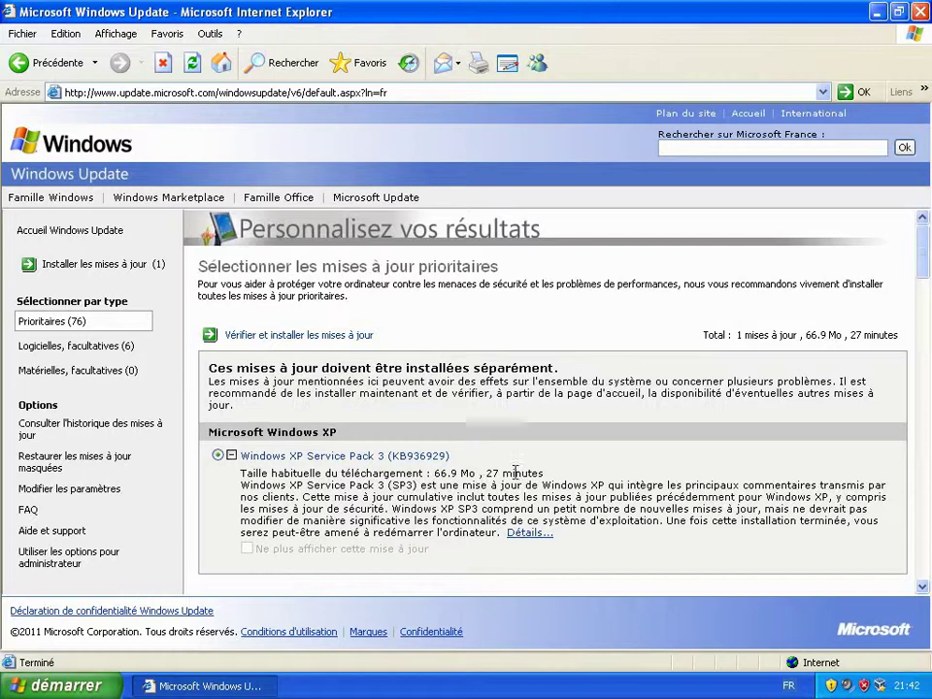
scroll(541, 469, "down", 2)
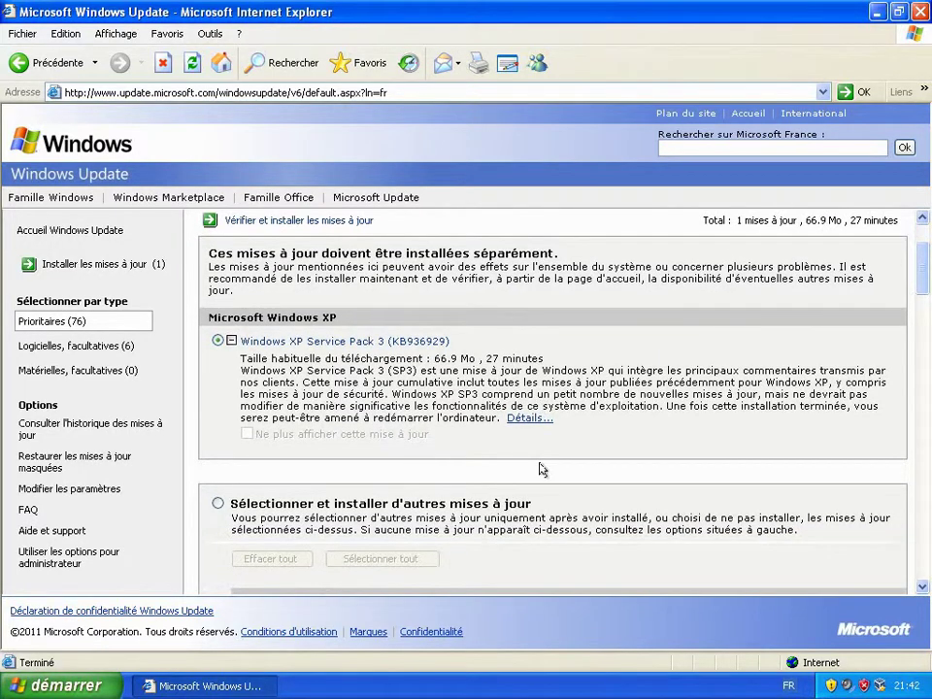
scroll(541, 468, "down", 12)
left_click_drag(922, 406, 924, 268)
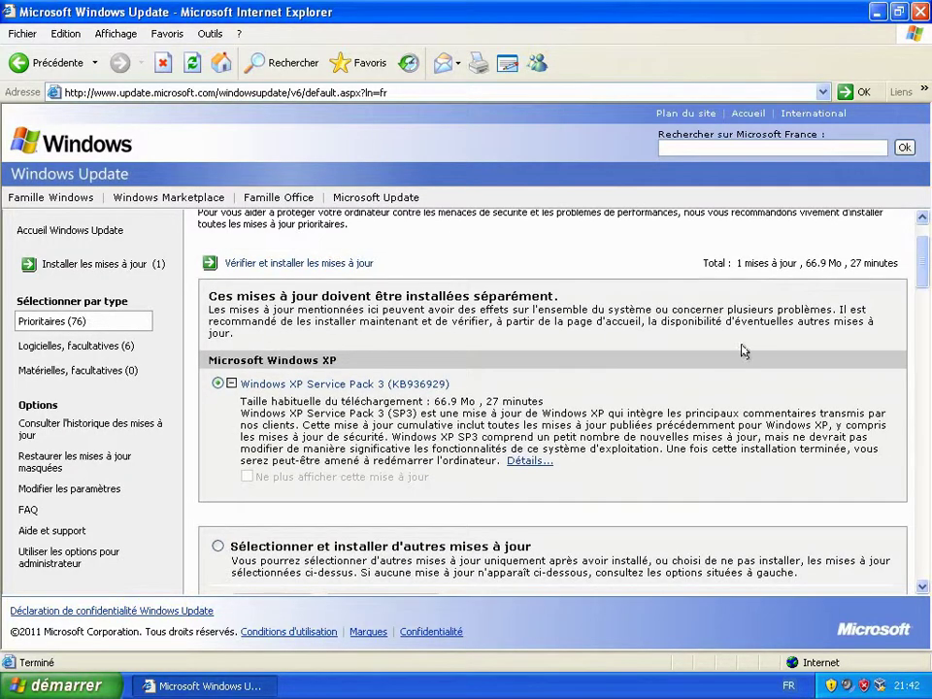
left_click(333, 265)
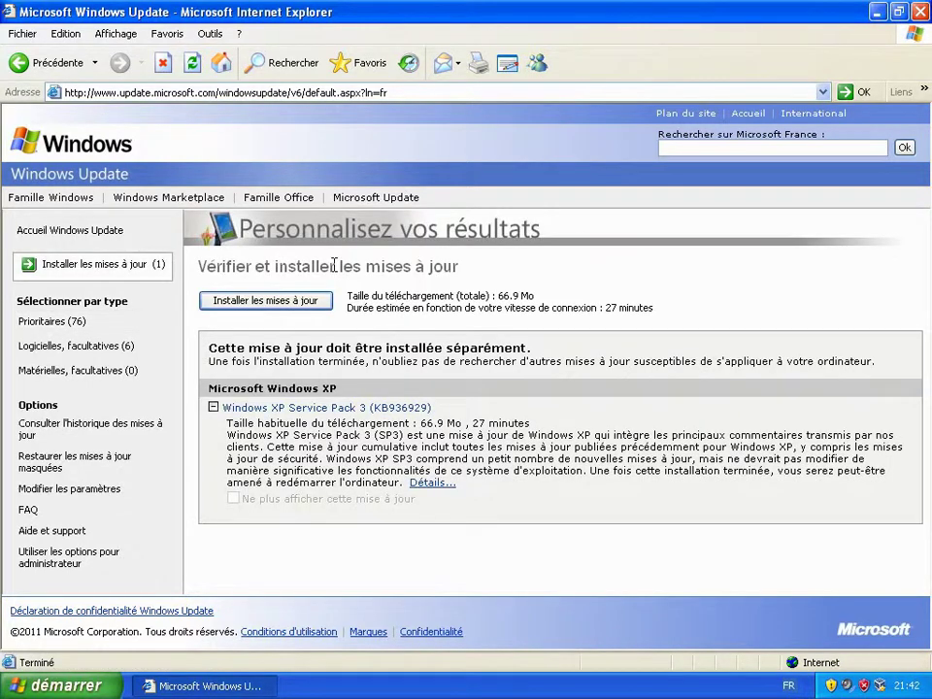
Install Windows XP Service Pack 3, accepting its licence terms and completing the setup wizard, and restart the computer.
left_click(300, 302)
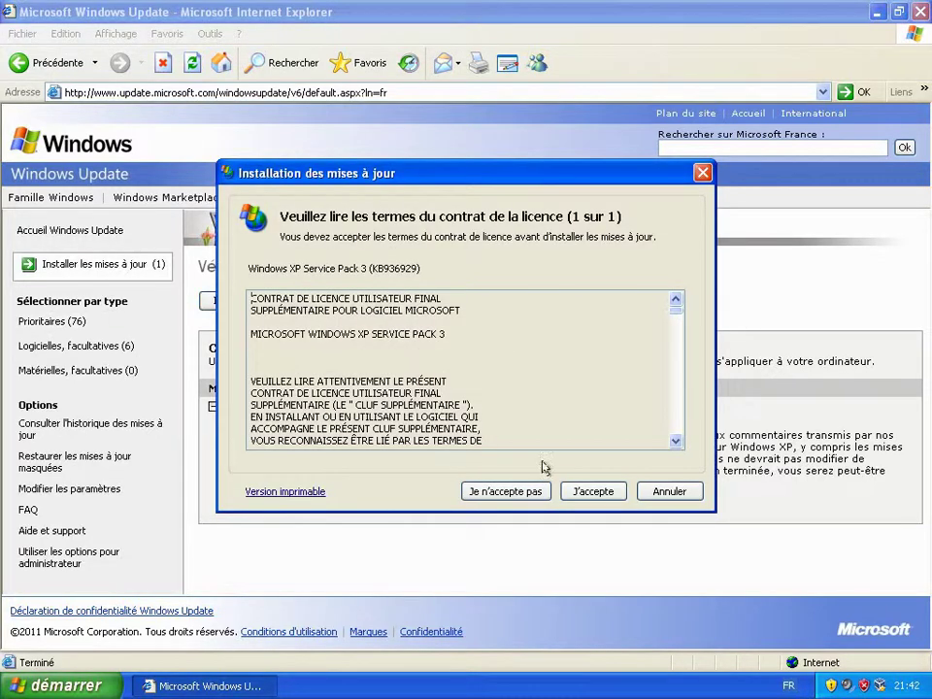
left_click(594, 492)
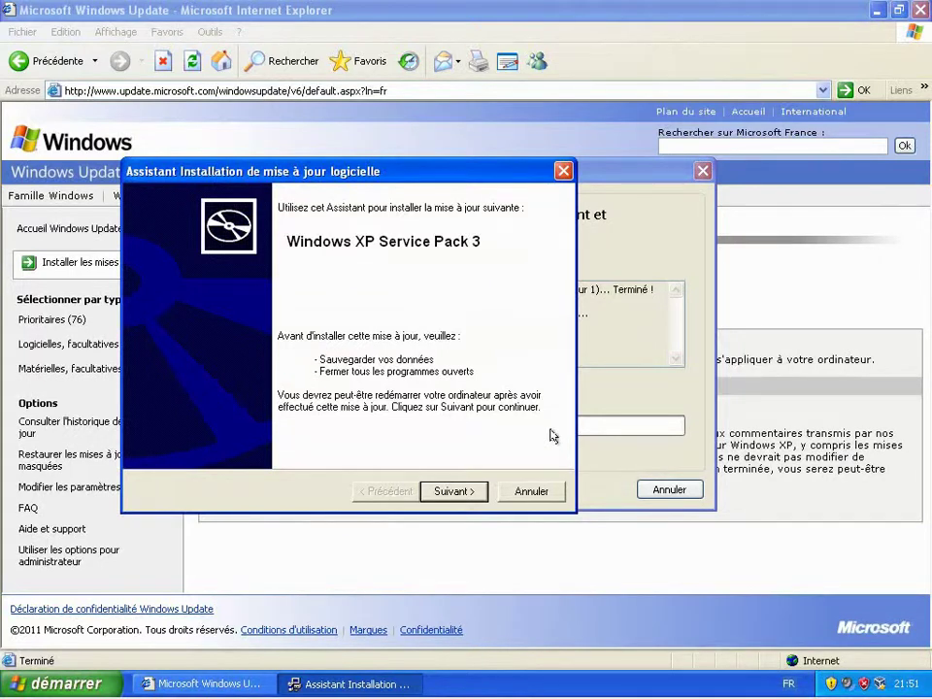
left_click(459, 492)
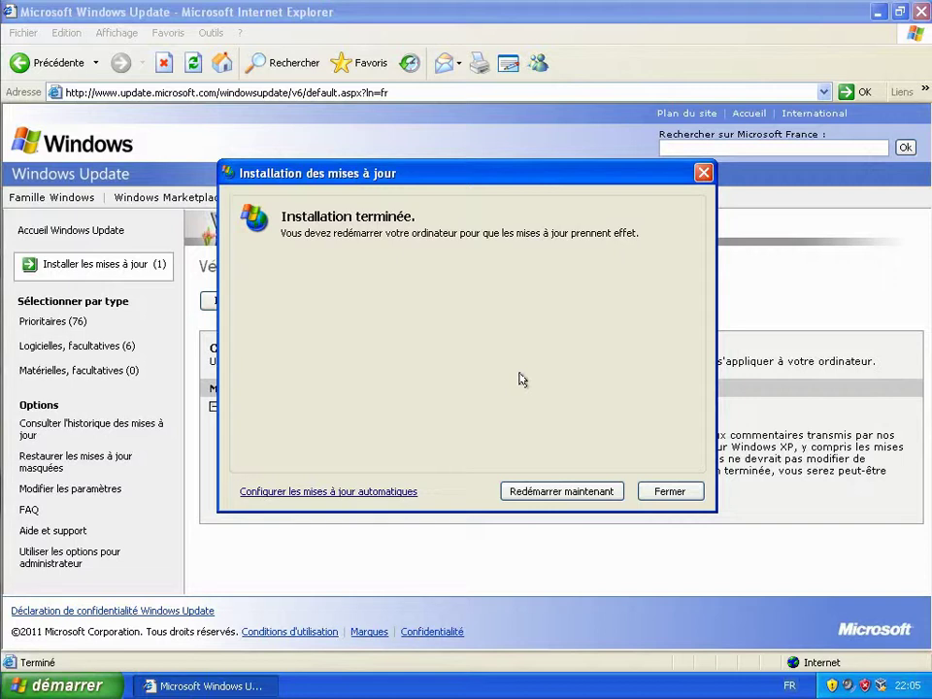
left_click(559, 490)
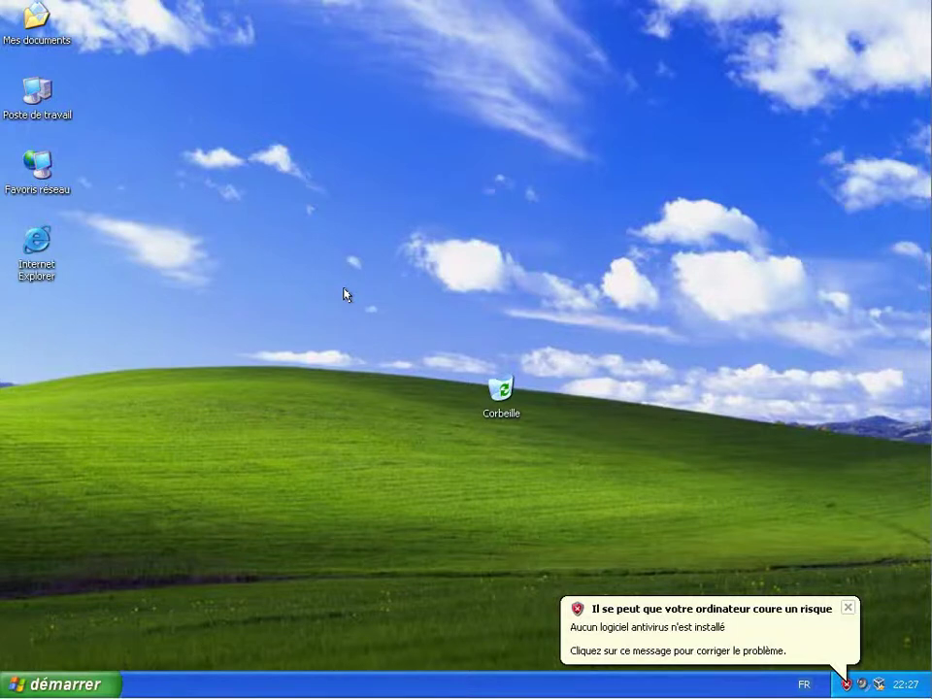
Check the installed service pack in the computer's system properties, and dismiss the antivirus warning.
right_click(33, 103)
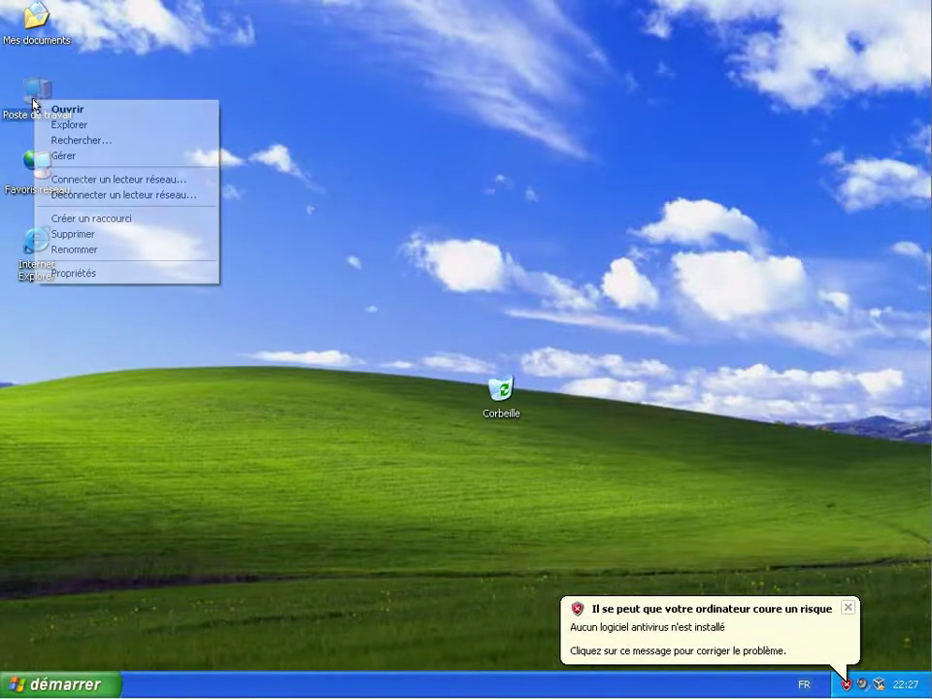
left_click(112, 275)
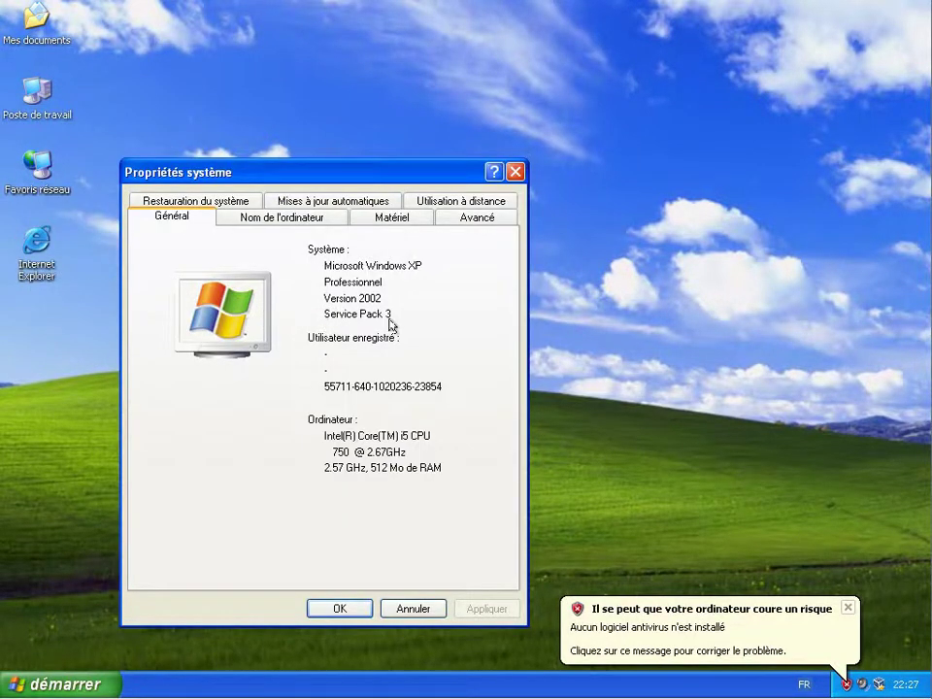
left_click(338, 607)
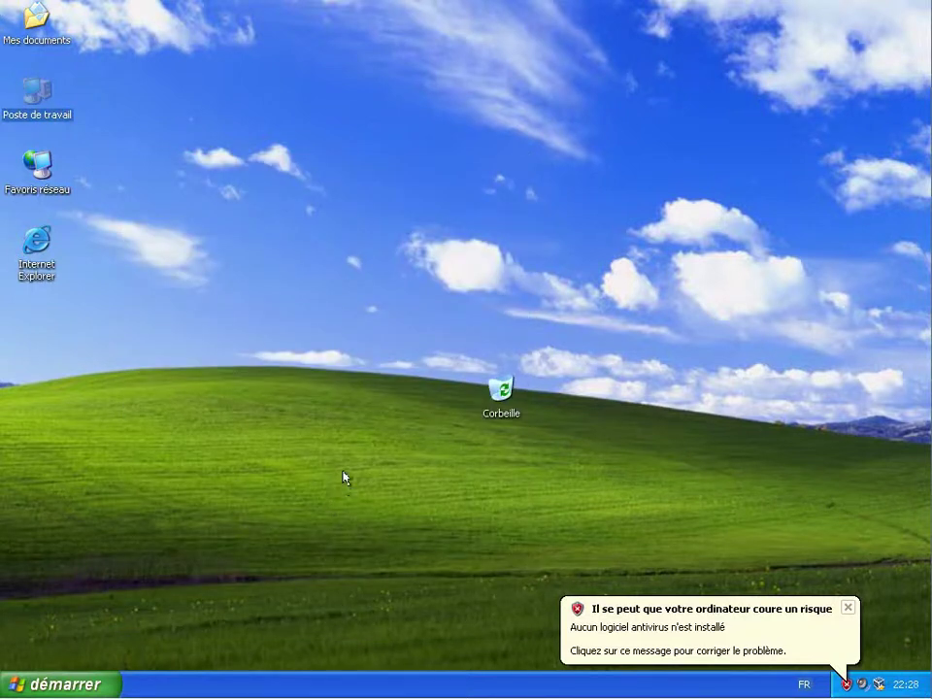
left_click(849, 608)
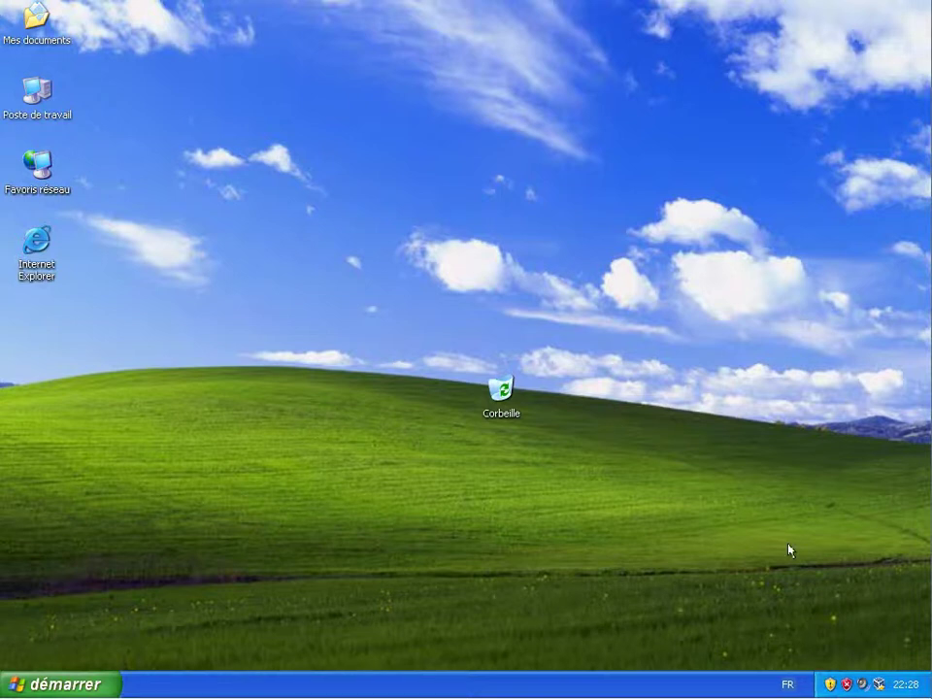
Install all the pending automatic updates through a custom installation, accepting the malicious software removal tool's licence terms.
left_click(827, 686)
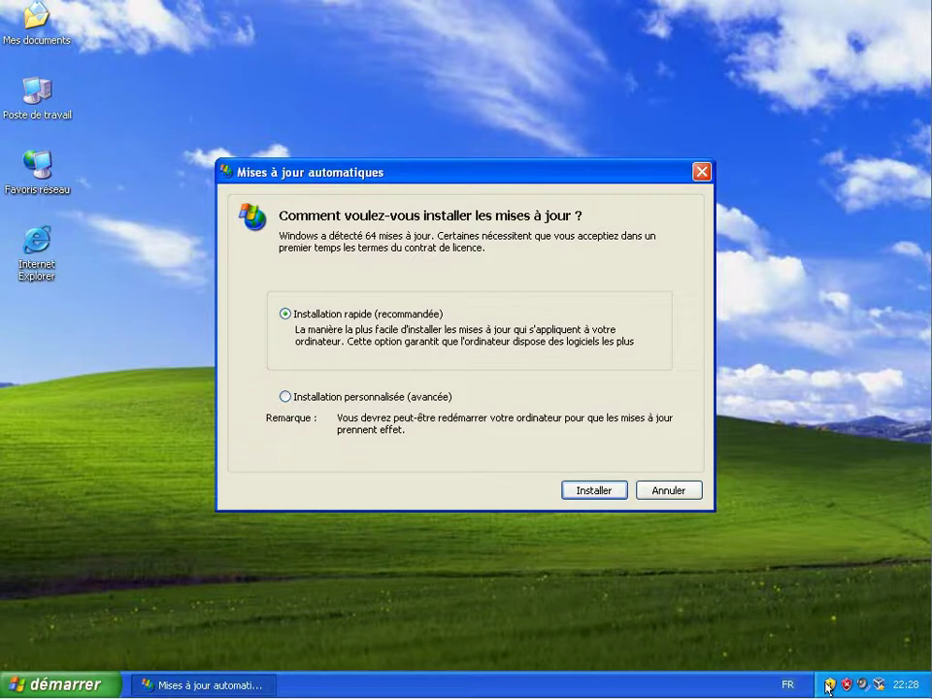
left_click(297, 396)
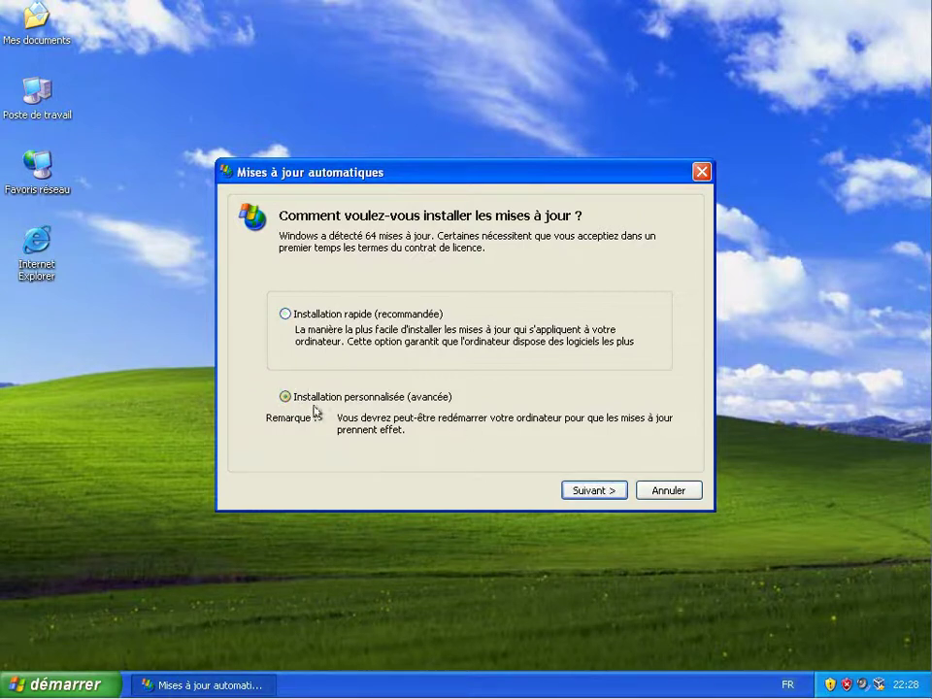
left_click(586, 490)
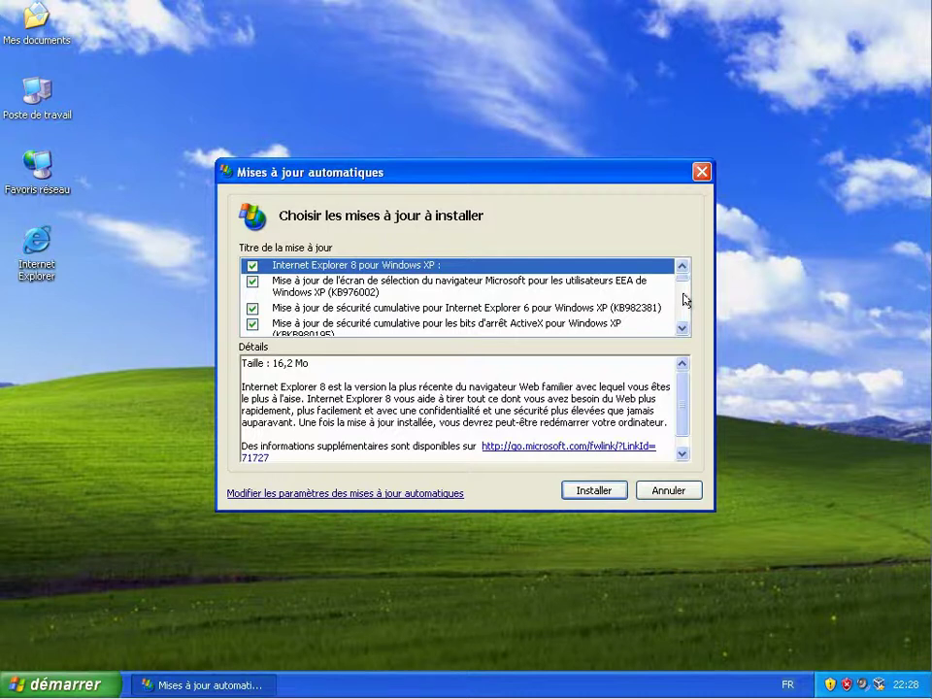
mouse_move(679, 283)
left_mouse_down()
mouse_move(683, 332)
mouse_move(682, 273)
left_mouse_up()
left_click(590, 490)
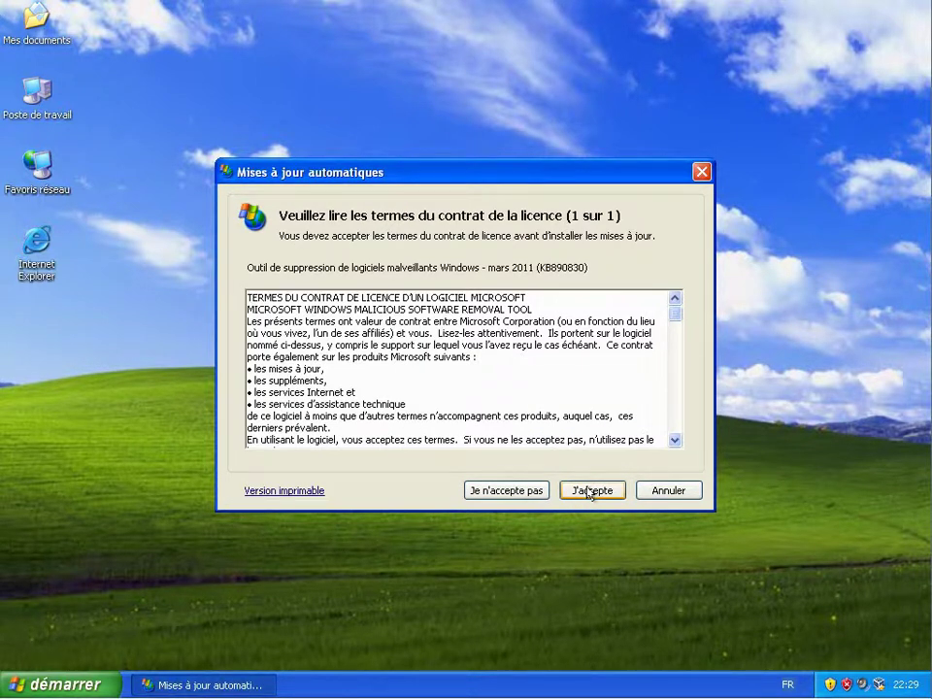
left_click(591, 490)
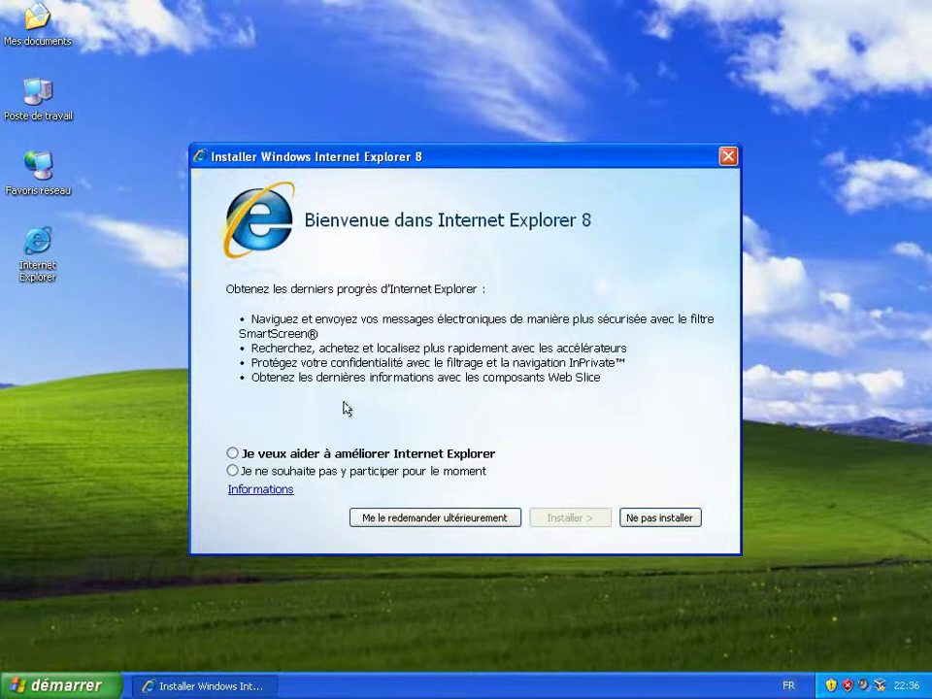
Install Internet Explorer 8 with its latest updates, declining the improvement program and accepting the licence, and restart the computer.
left_click(276, 476)
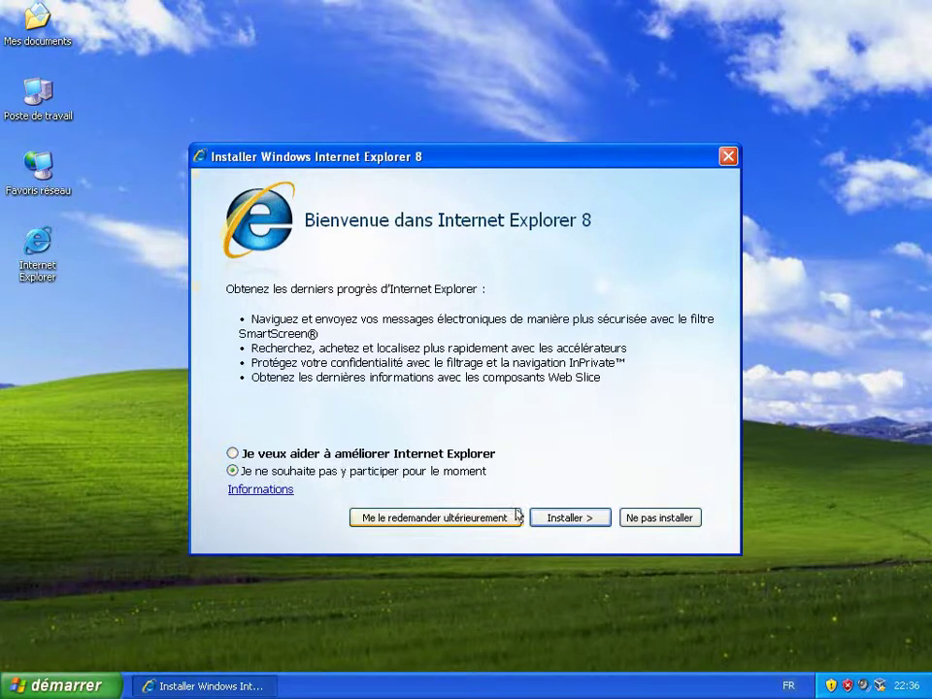
left_click(555, 518)
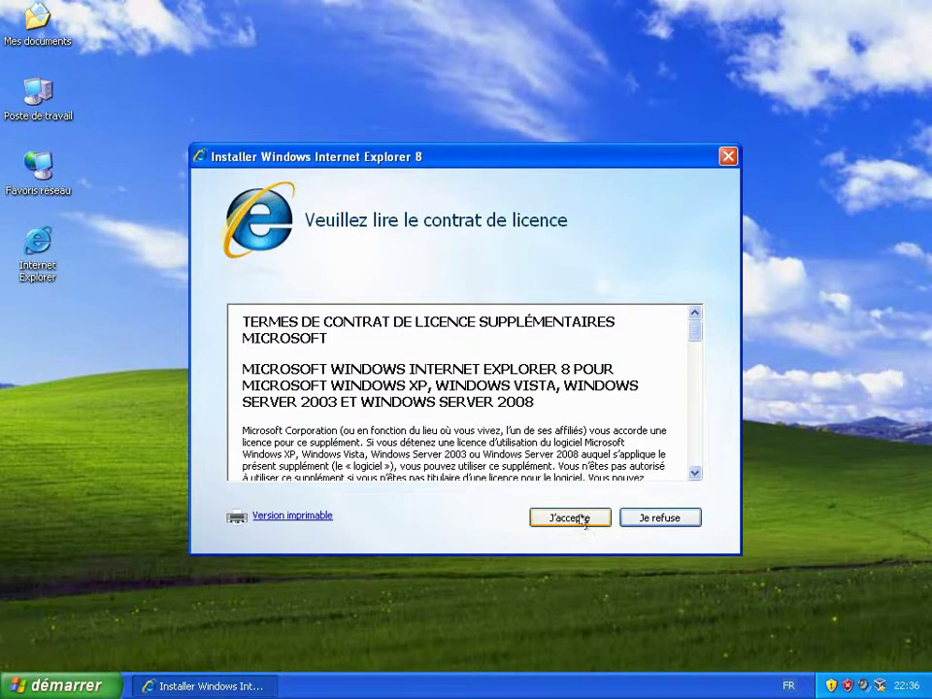
left_click(567, 521)
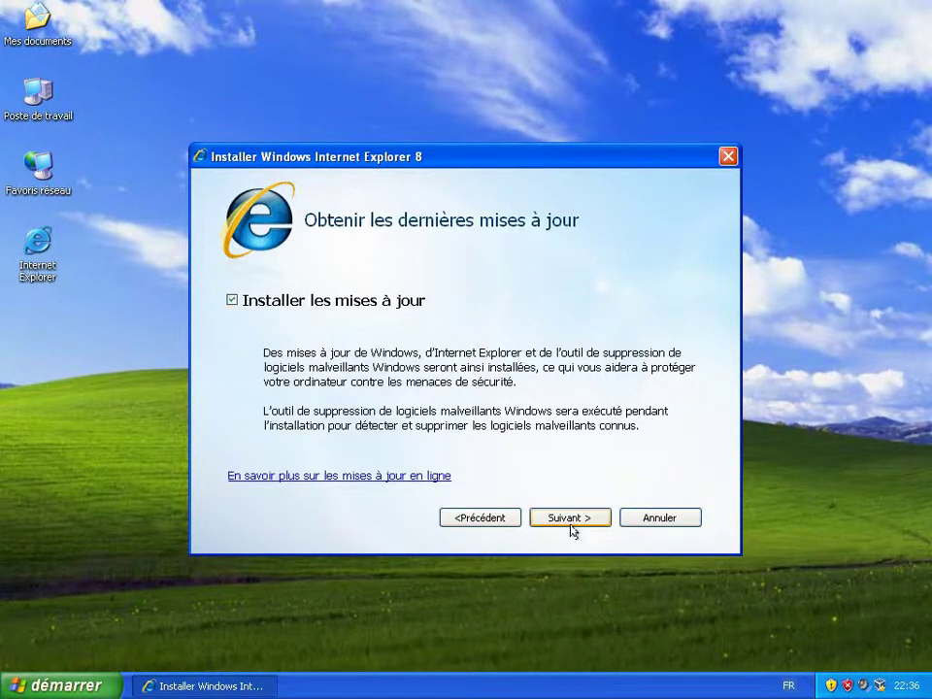
left_click(573, 519)
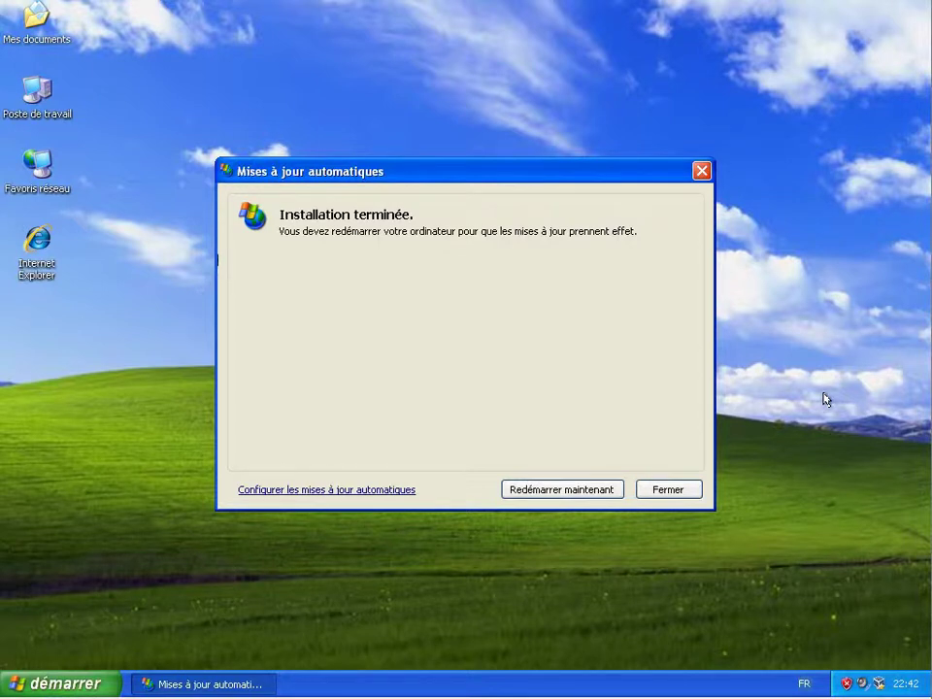
left_click(593, 499)
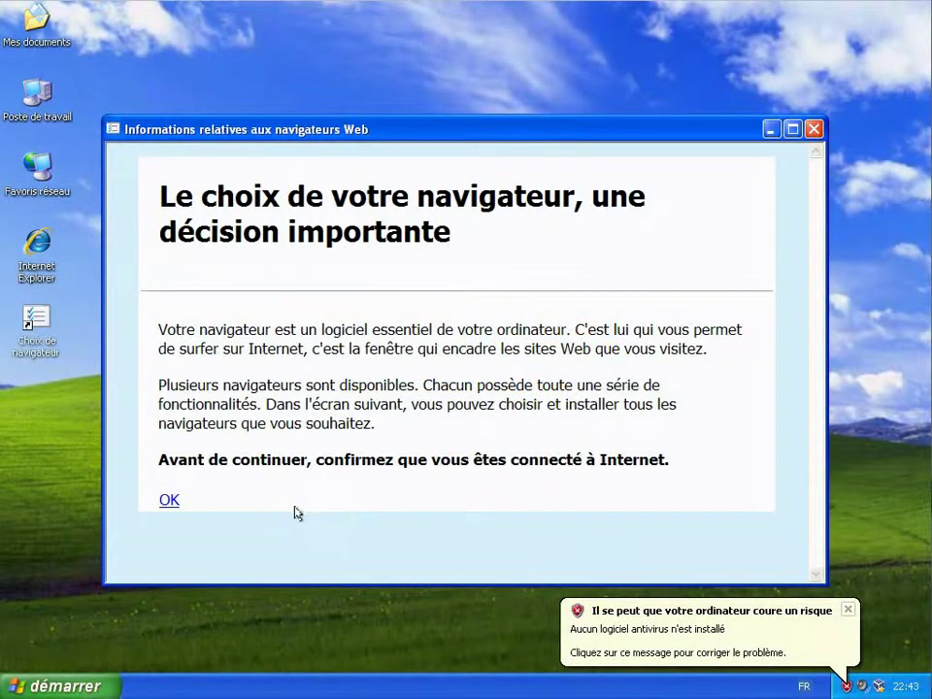
Continue to the web browser selection page, postponing the Internet Explorer 8 setup and closing the Internet Explorer Gallery window.
left_click(168, 501)
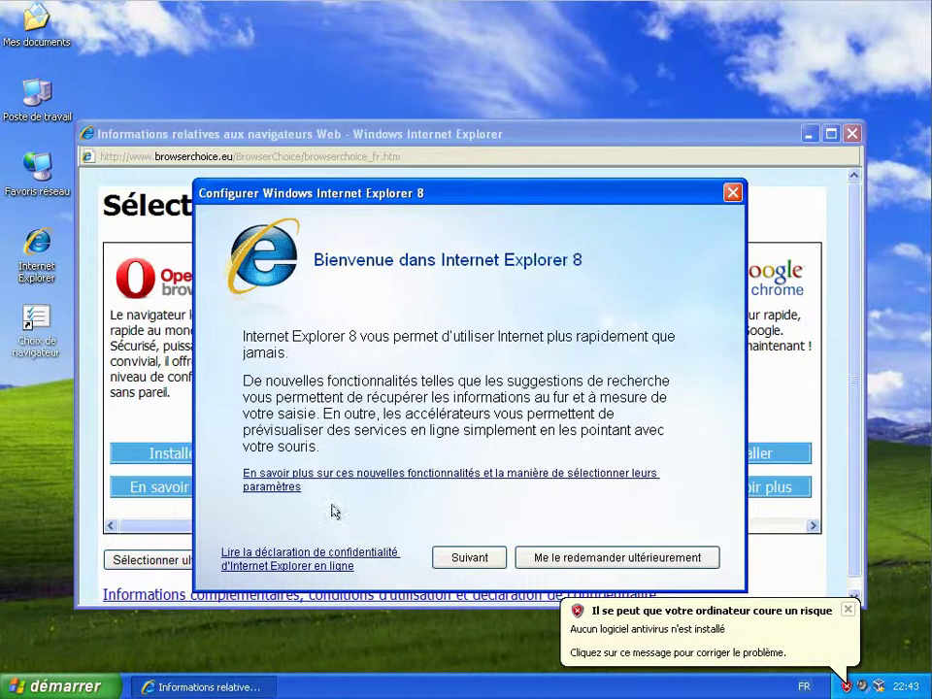
left_click(549, 555)
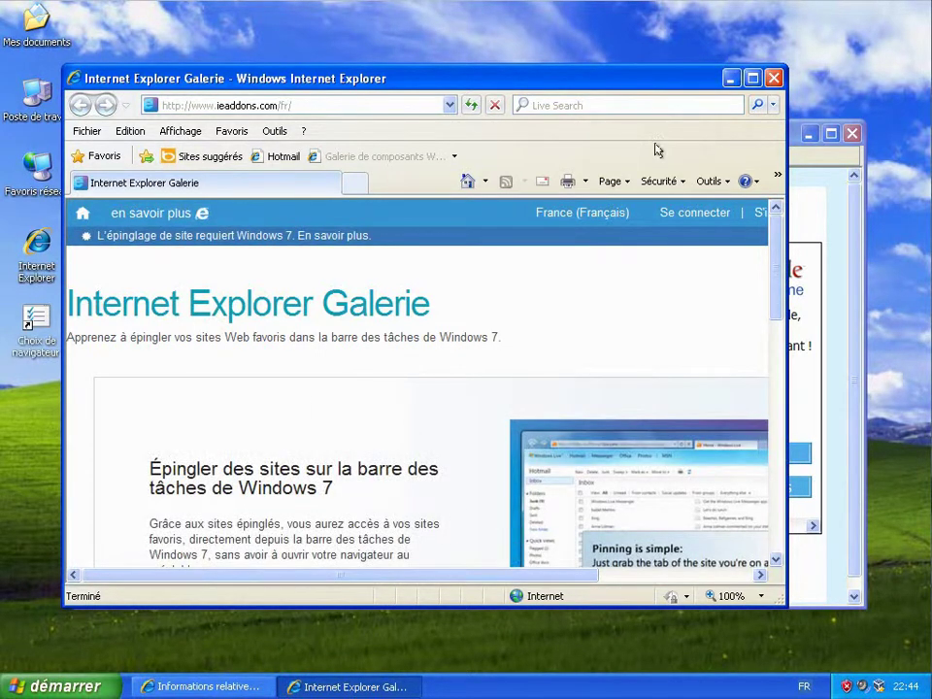
left_click(773, 78)
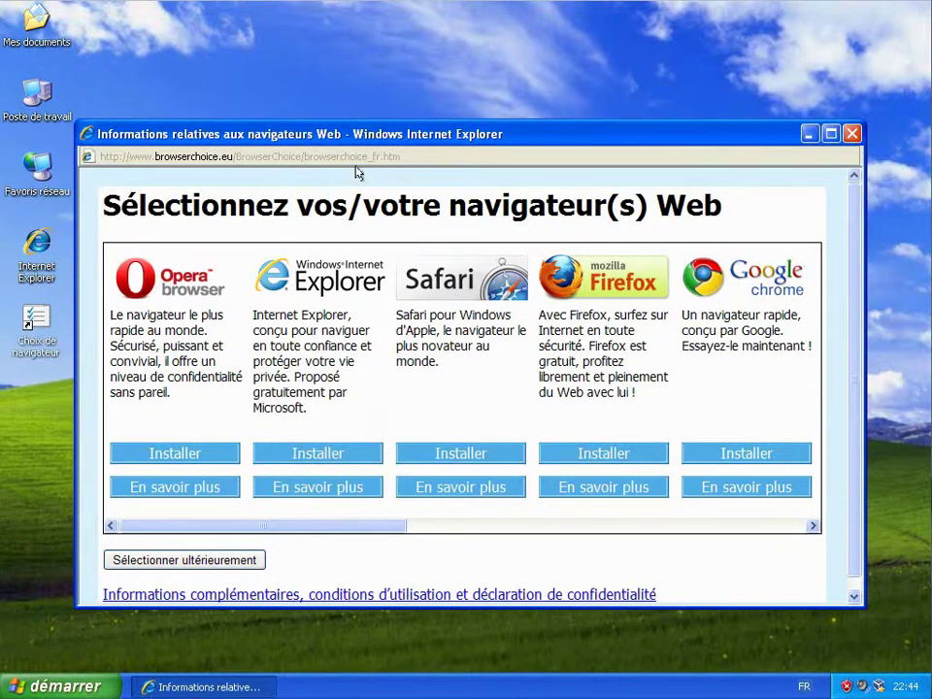
Download Firefox Setup 4.0 from the browser selection page and run it, allowing the security warnings.
left_click(591, 454)
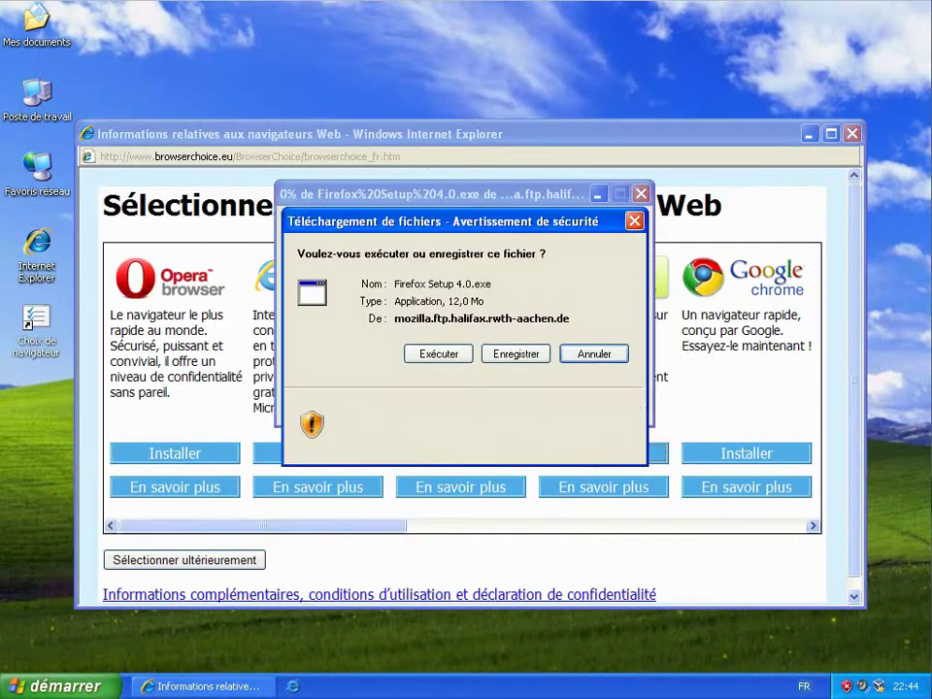
left_click(440, 353)
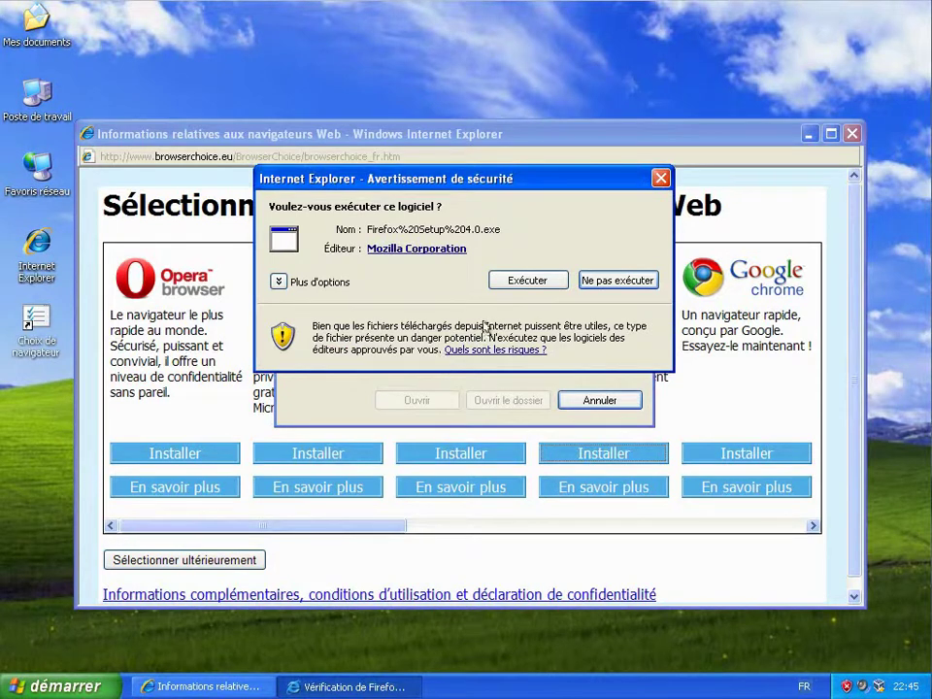
left_click(524, 282)
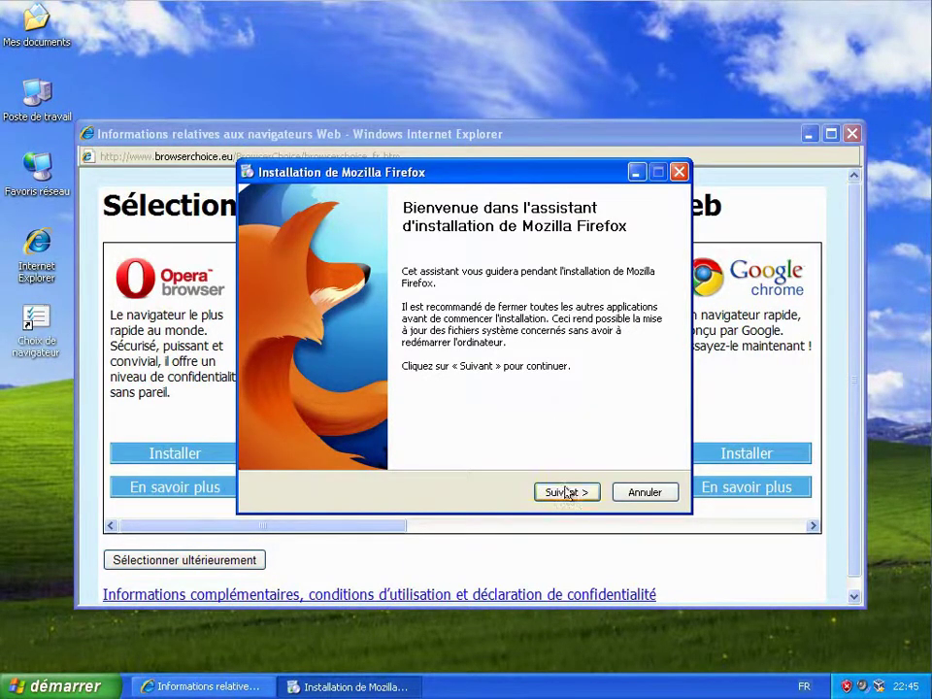
Install Mozilla Firefox with the standard options as the default browser, and launch it without importing any data.
left_click(567, 492)
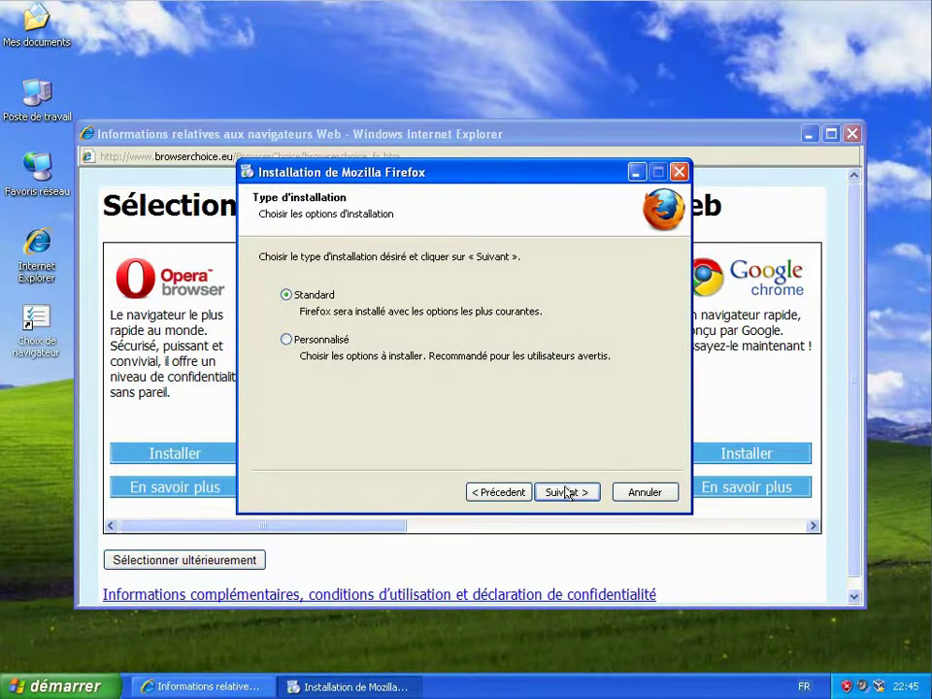
left_click(567, 492)
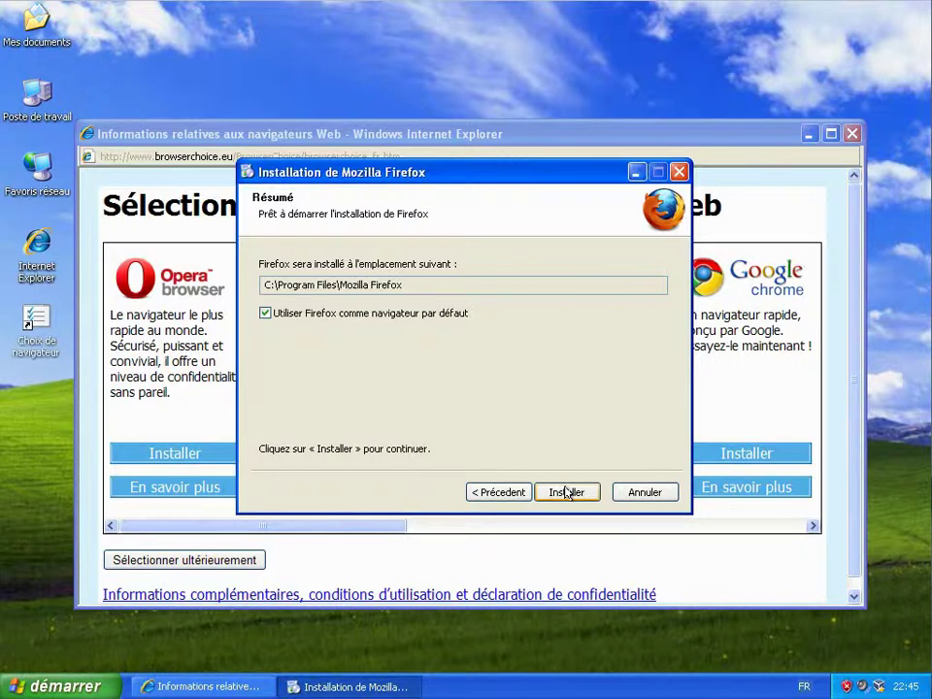
left_click(567, 492)
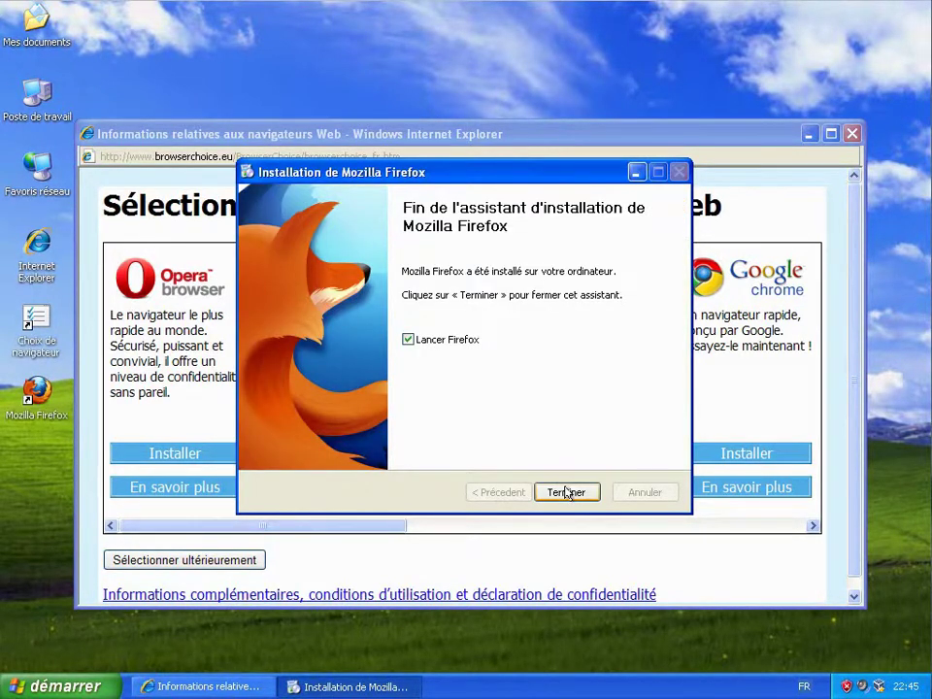
left_click(566, 492)
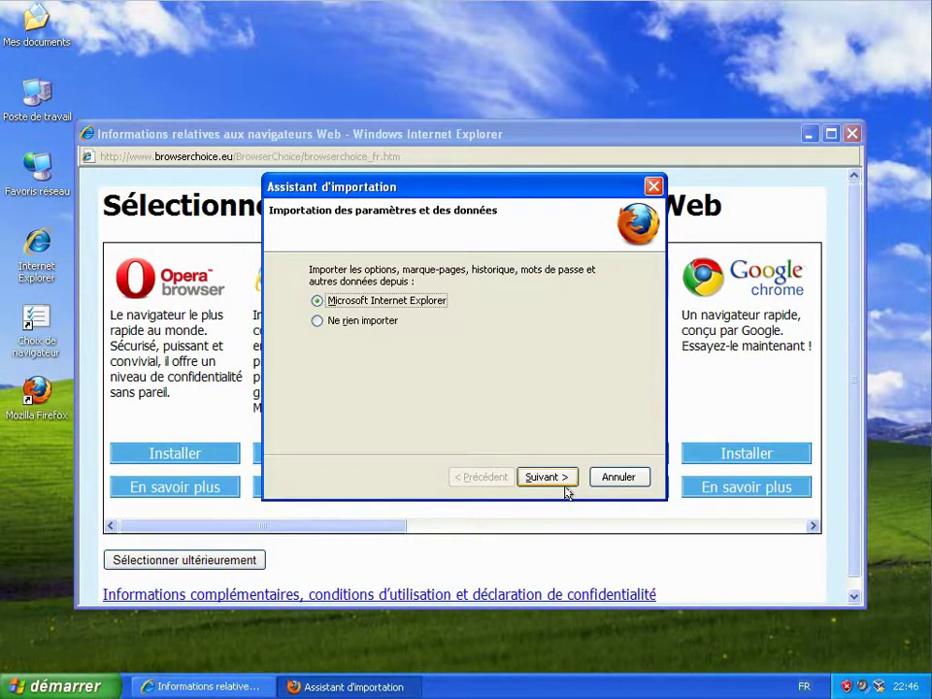
left_click(317, 322)
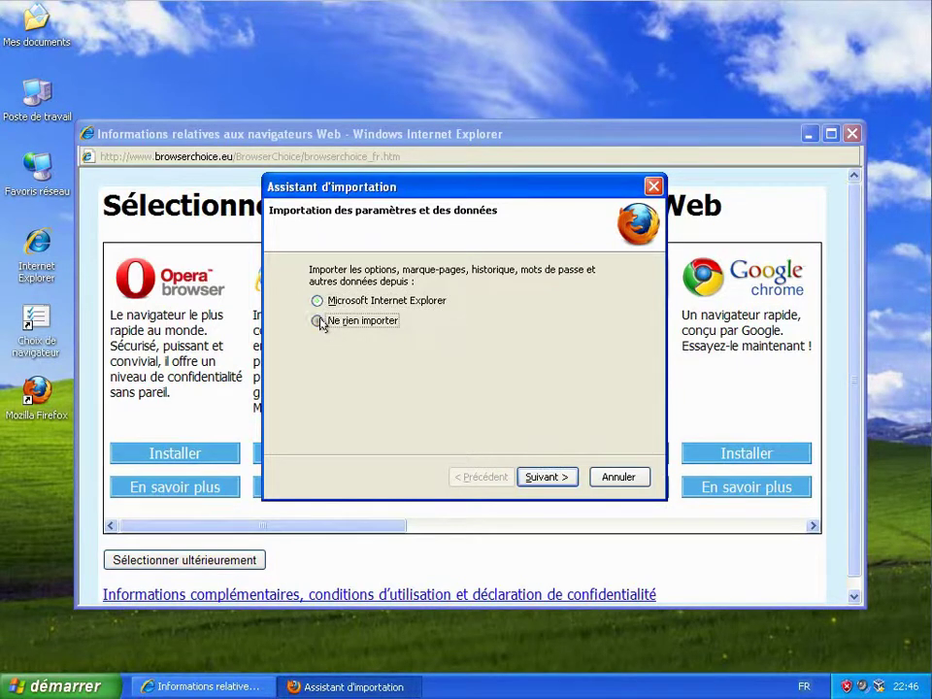
left_click(549, 475)
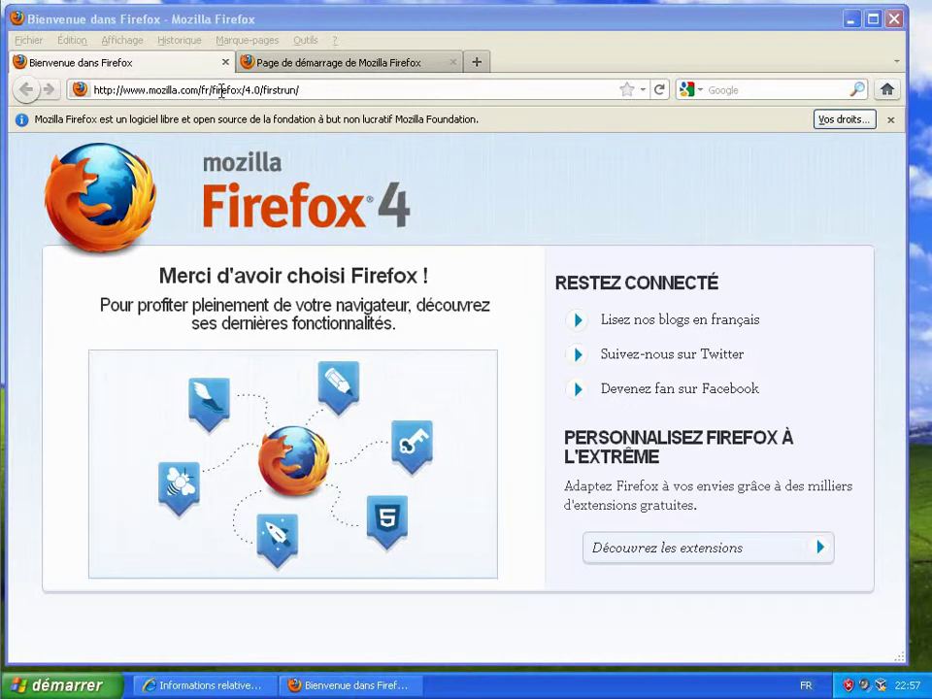
left_click(219, 88)
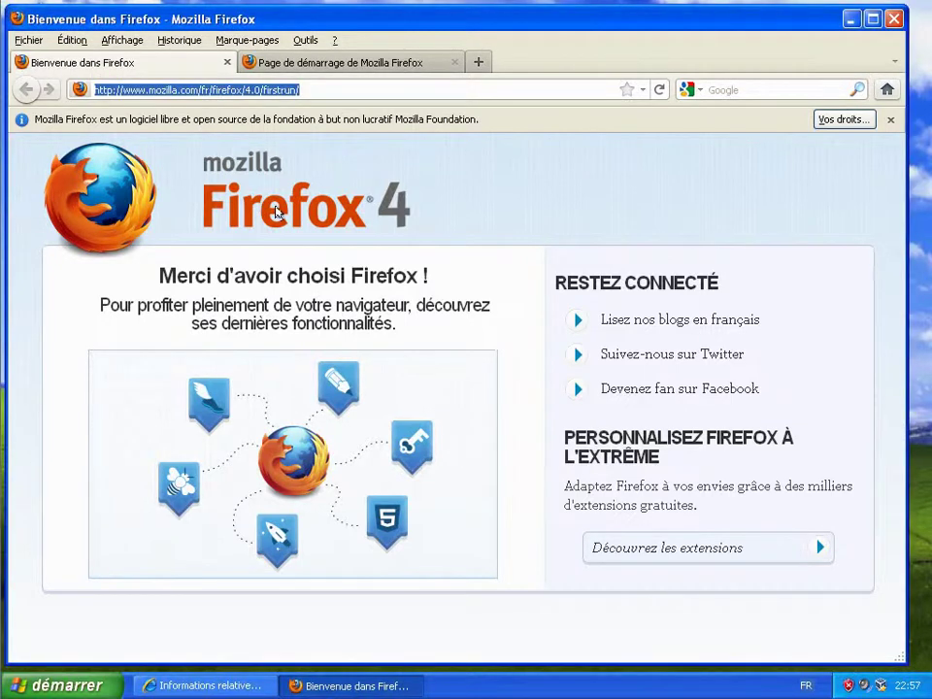
type("www.")
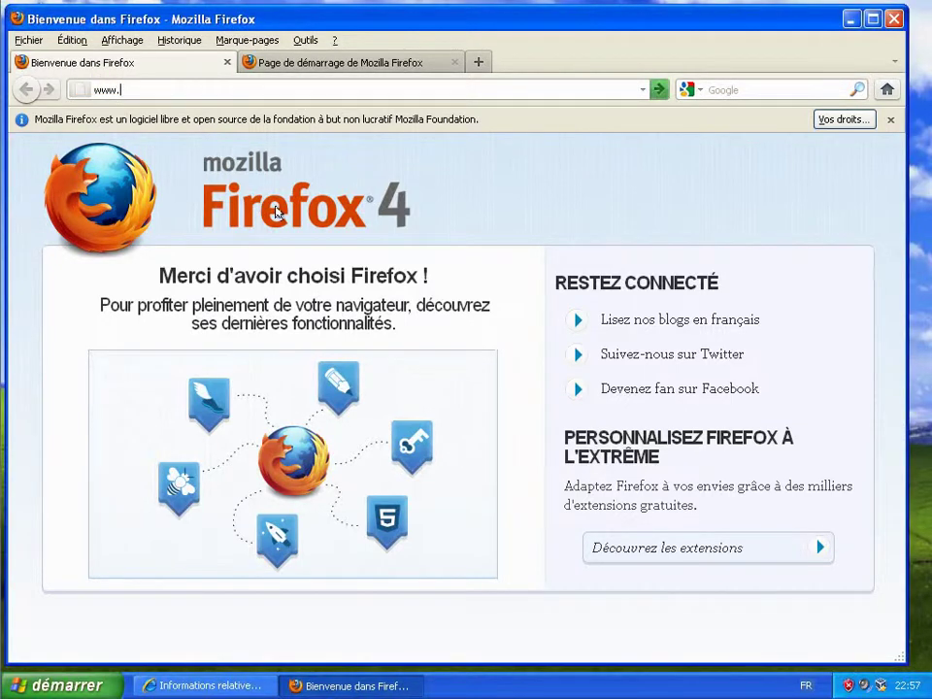
type("google.fr")
key("Return")
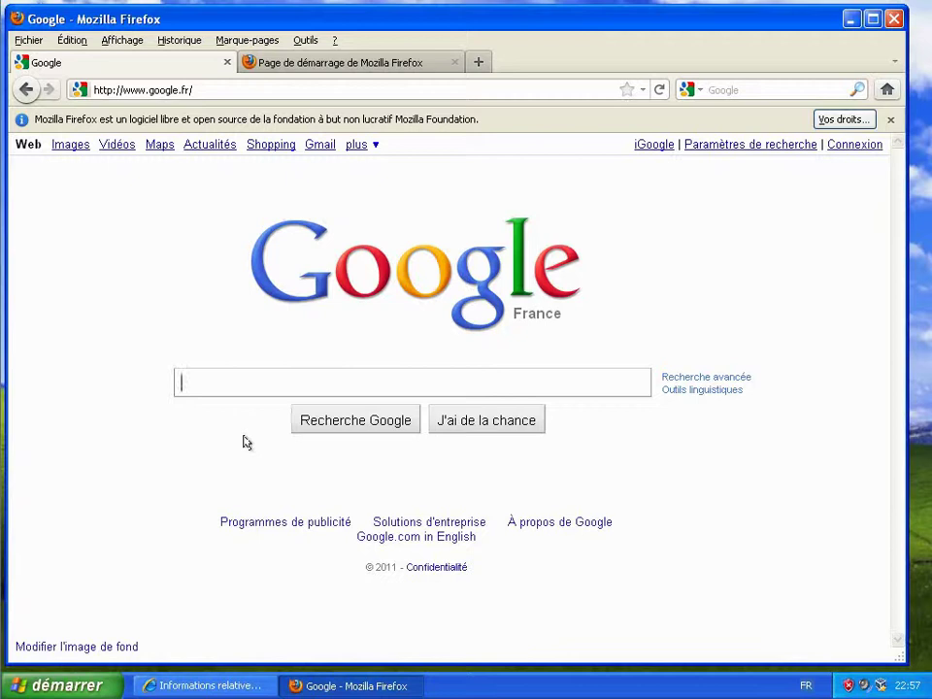
type("mi")
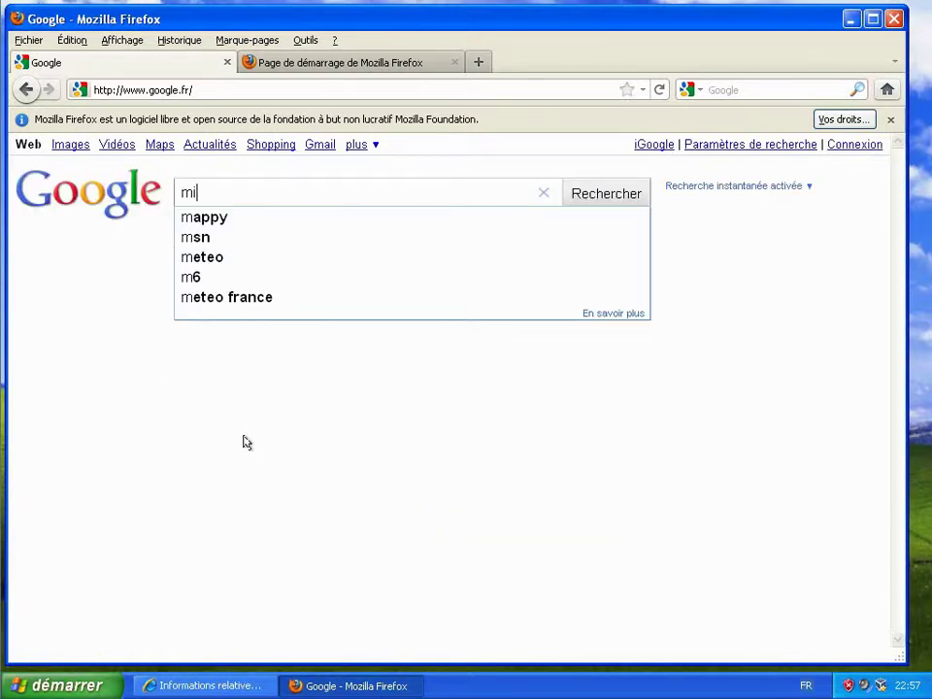
type("crosoft ")
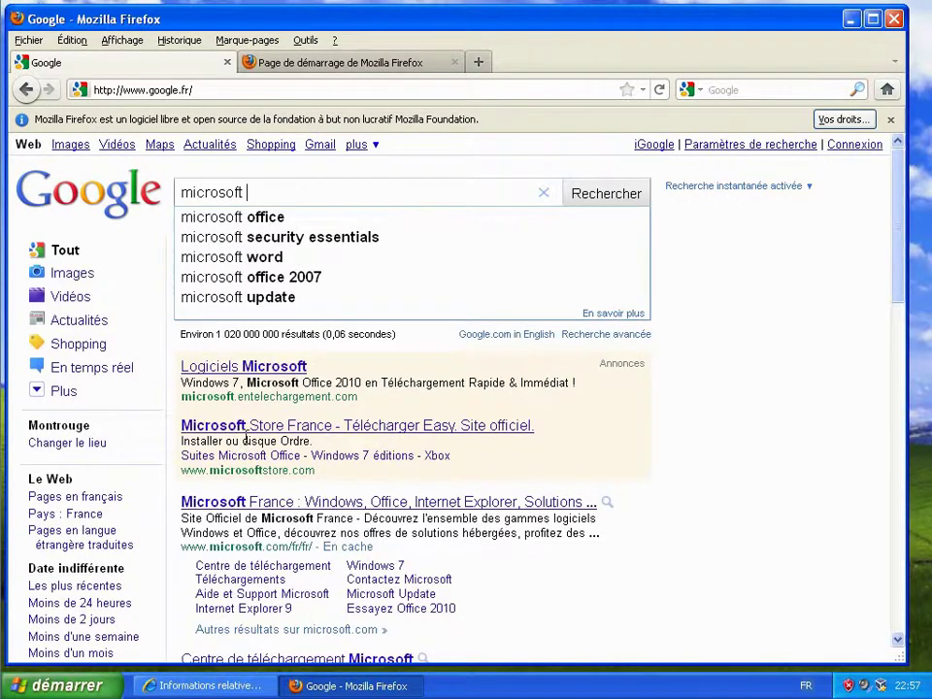
type("securit")
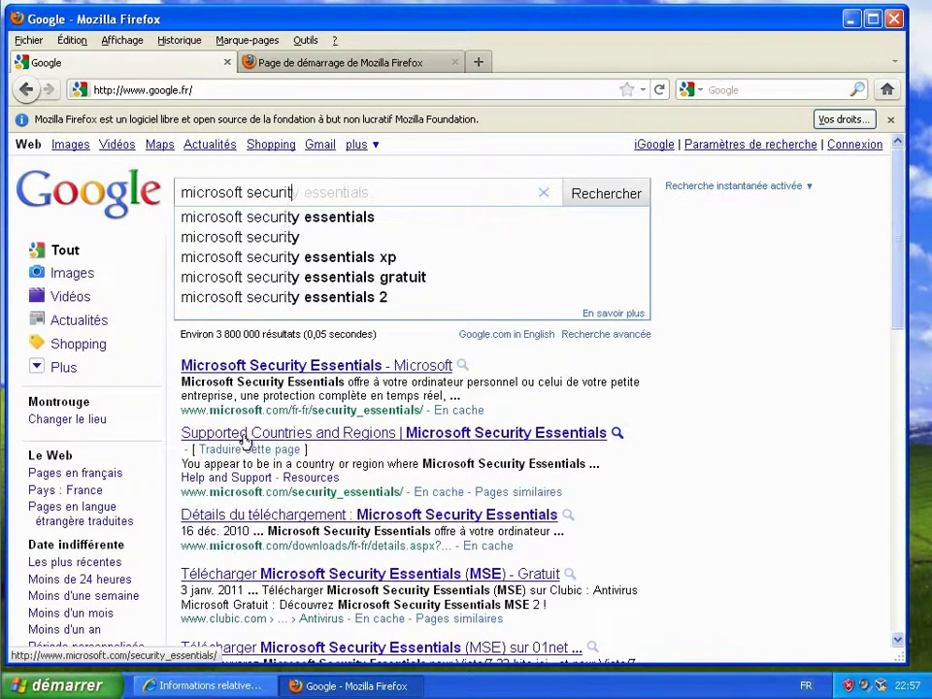
type("y essentials")
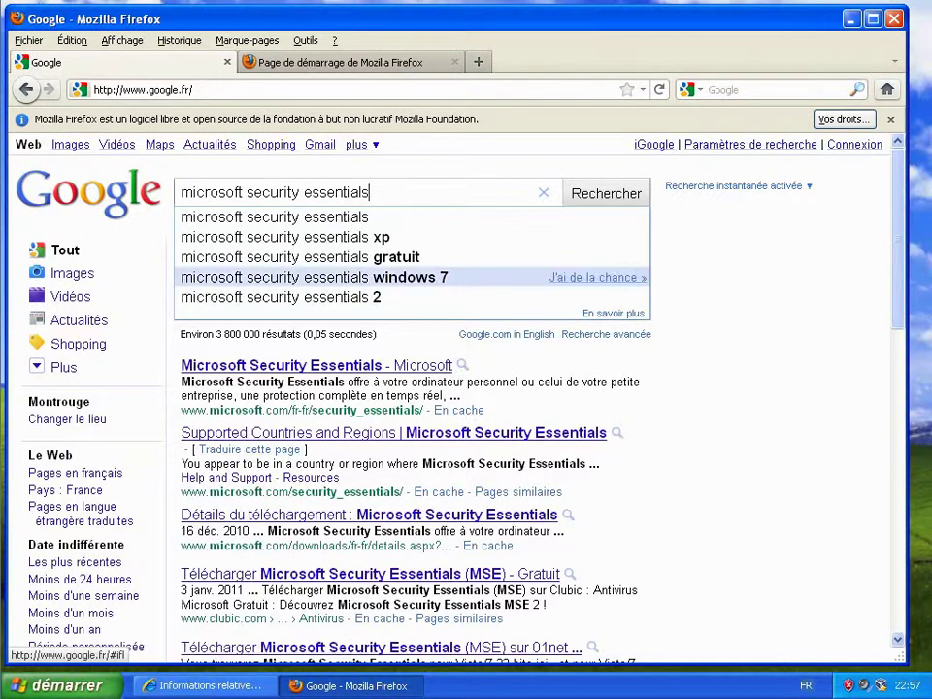
left_click(596, 199)
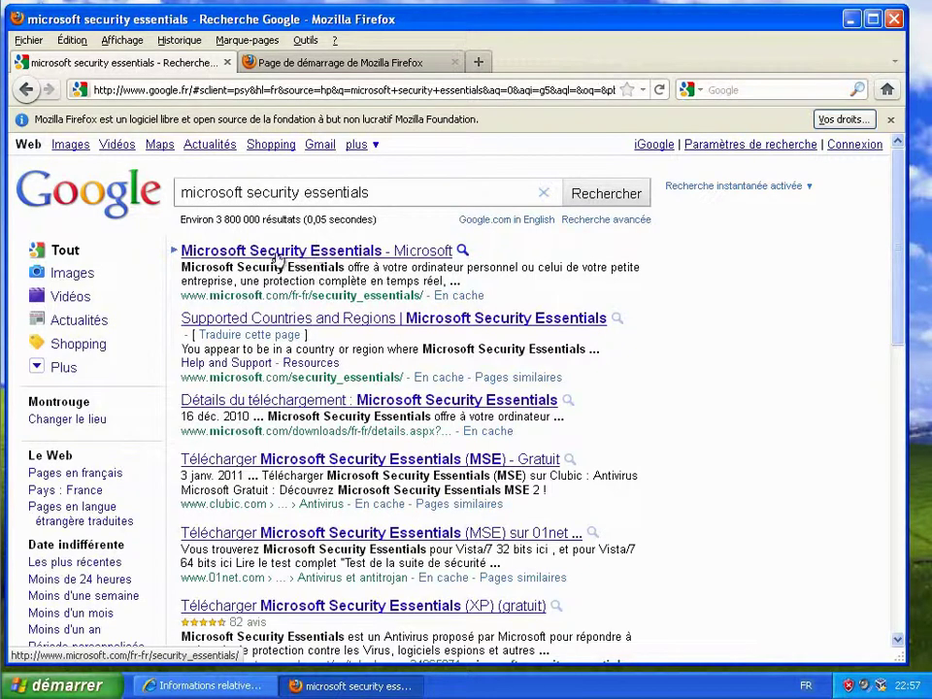
Open Microsoft's Security Essentials page from the results and download mseinstall.exe in French for Windows XP 32 bits.
left_click(370, 250)
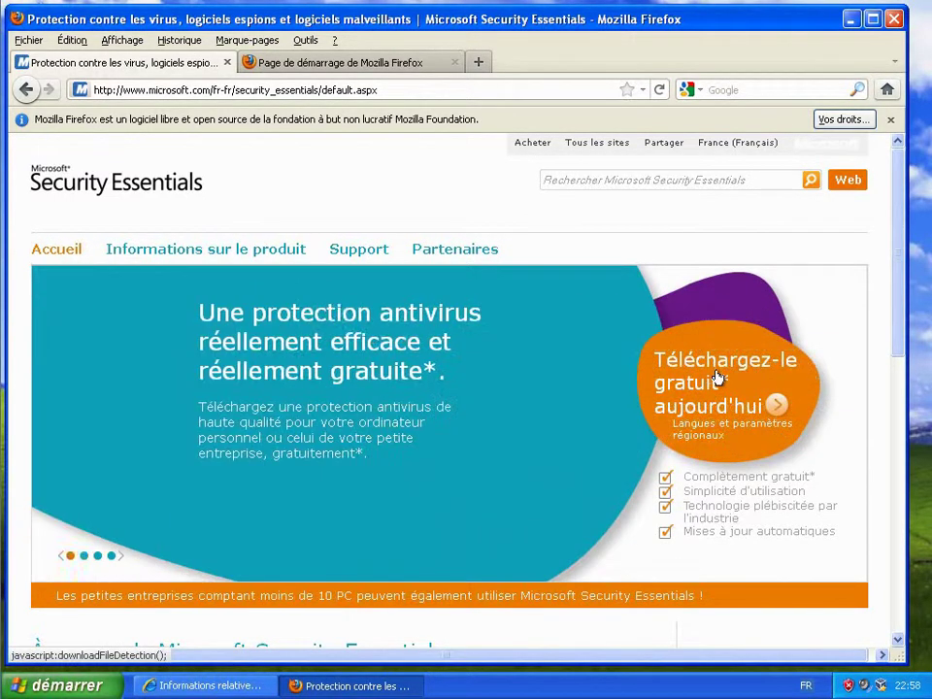
left_click(717, 378)
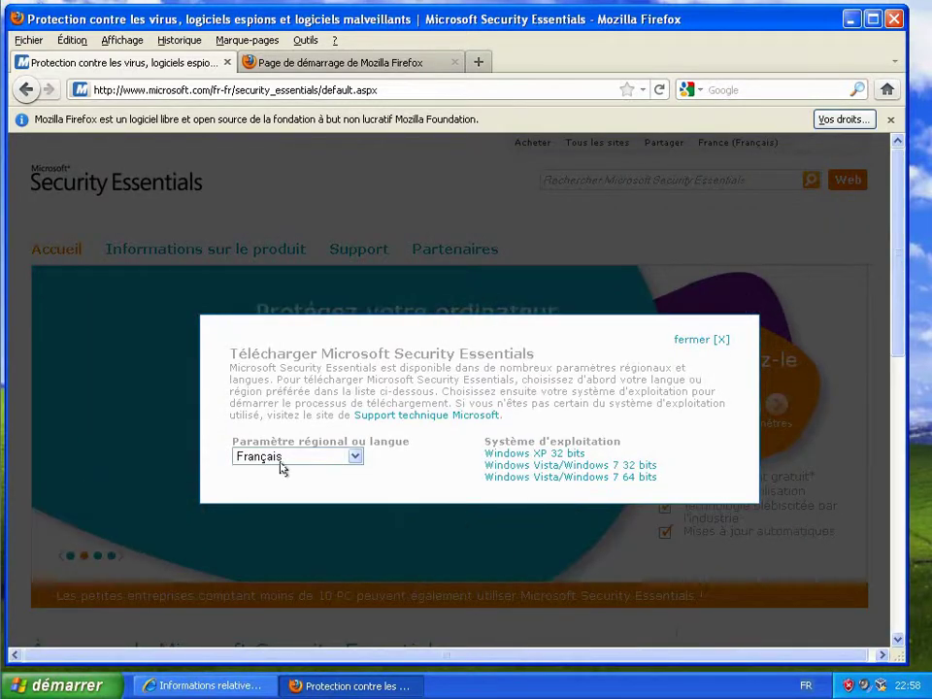
left_click(576, 455)
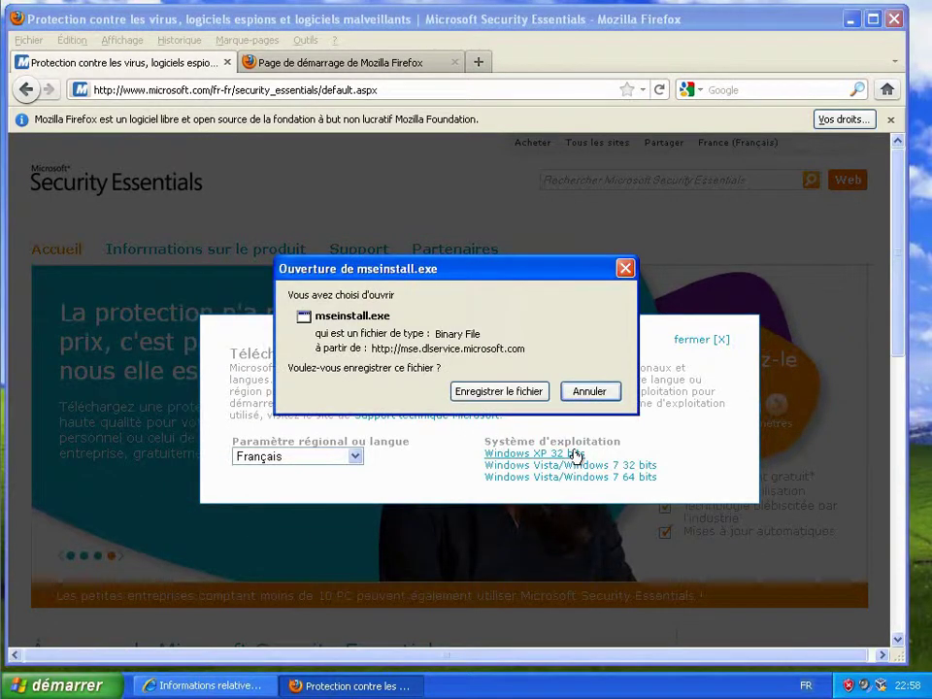
left_click(509, 394)
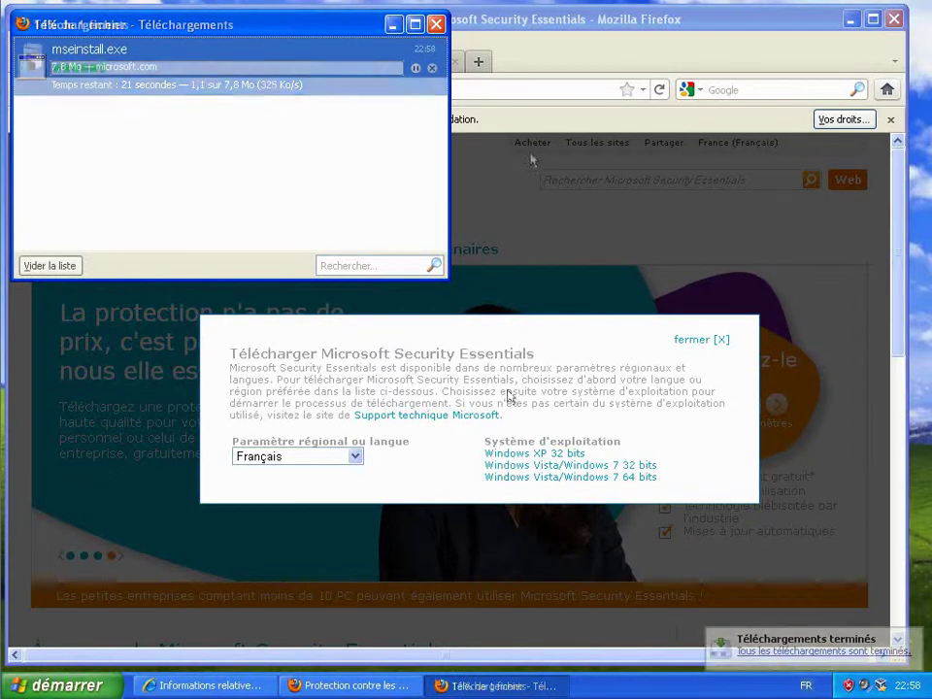